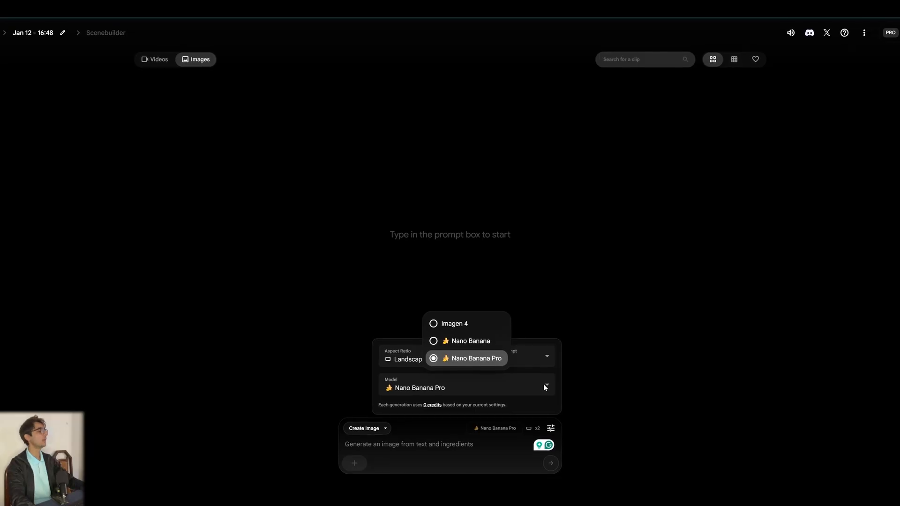
Set the image model to Nano Banana Pro and outputs per prompt to 2.
click(543, 385)
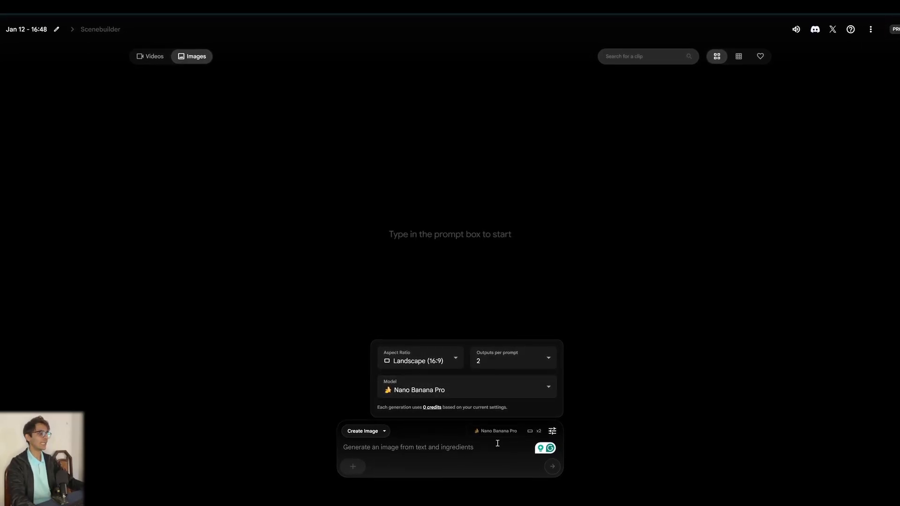
click(525, 365)
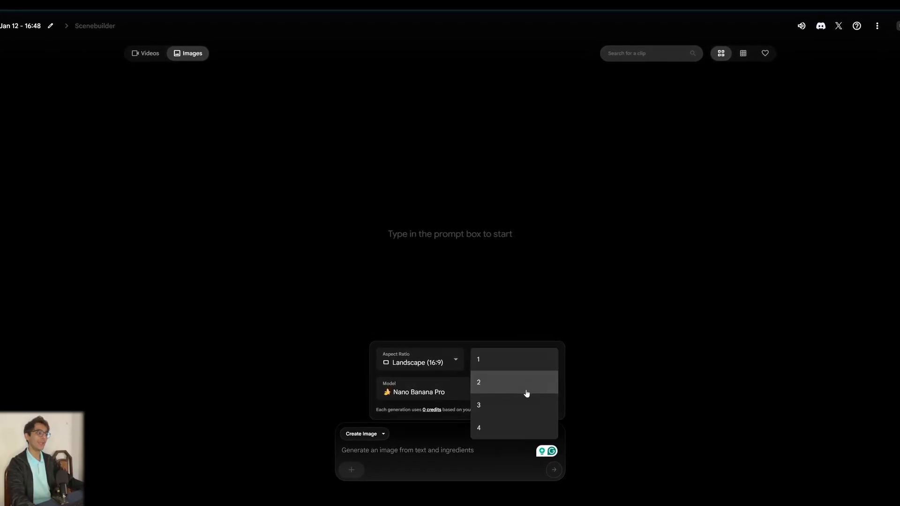
click(526, 389)
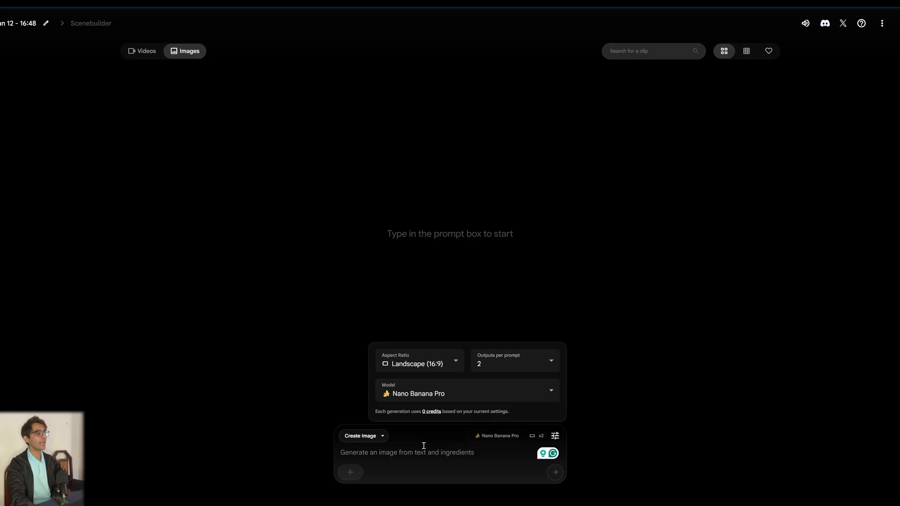
click(423, 447)
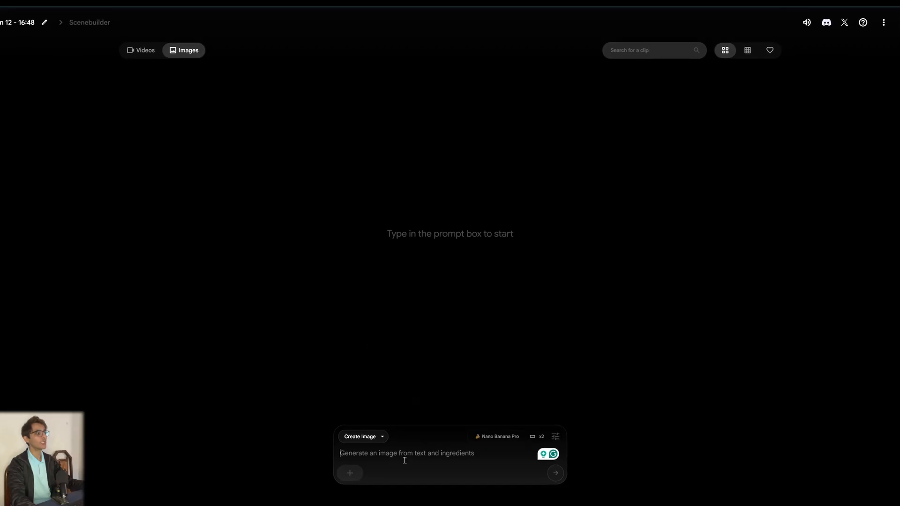
Upload the speaker-among-plants photo as an ingredient and crop it to landscape.
click(344, 477)
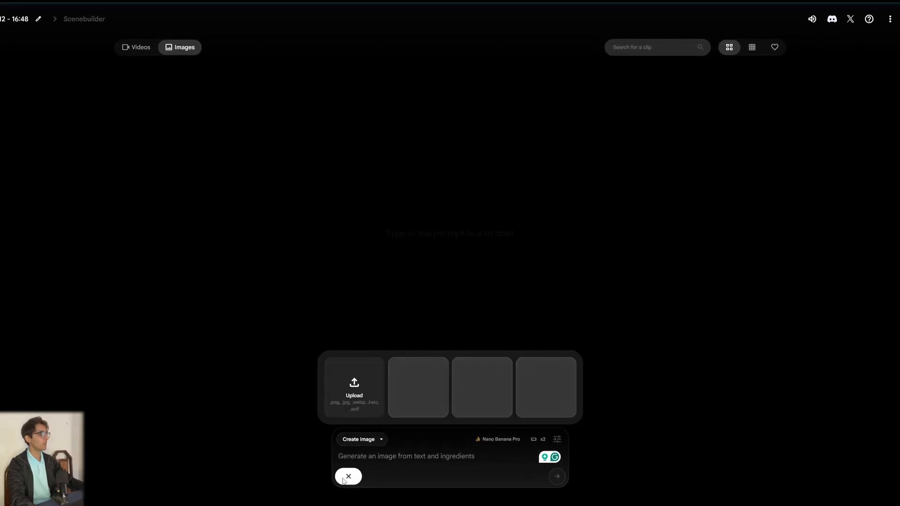
click(353, 389)
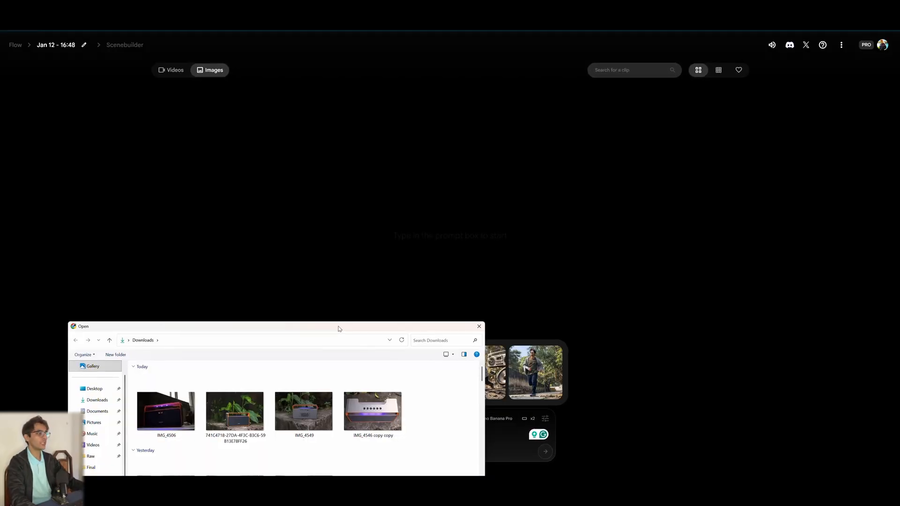
double_click(235, 386)
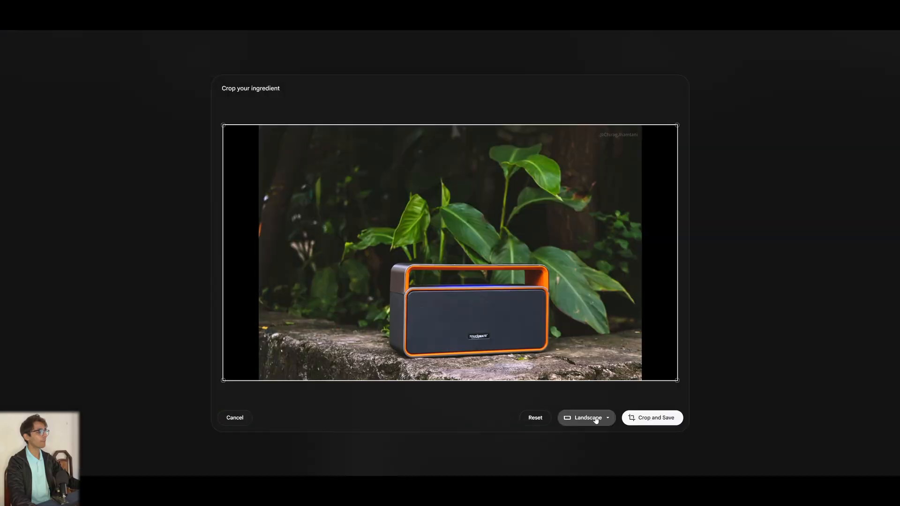
click(602, 424)
click(602, 423)
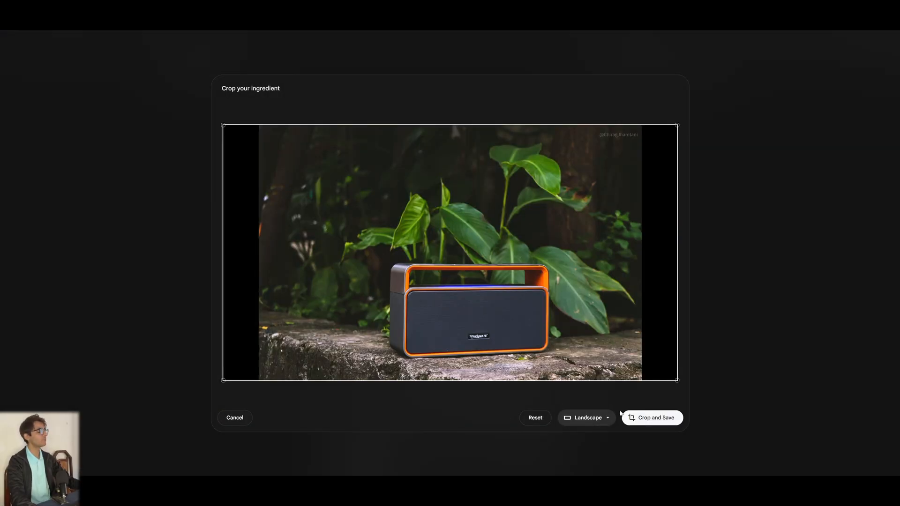
click(641, 420)
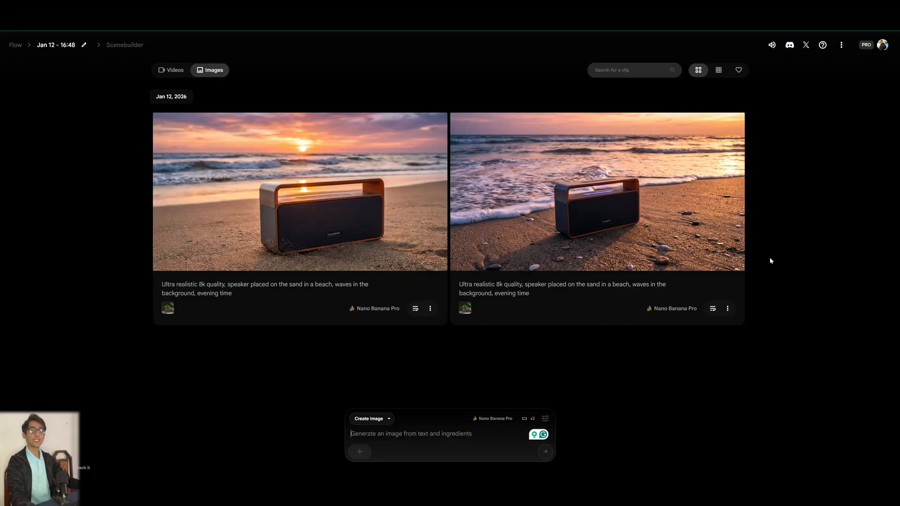
Open the first generated sunset beach image in the editor and exit without changes.
click(330, 209)
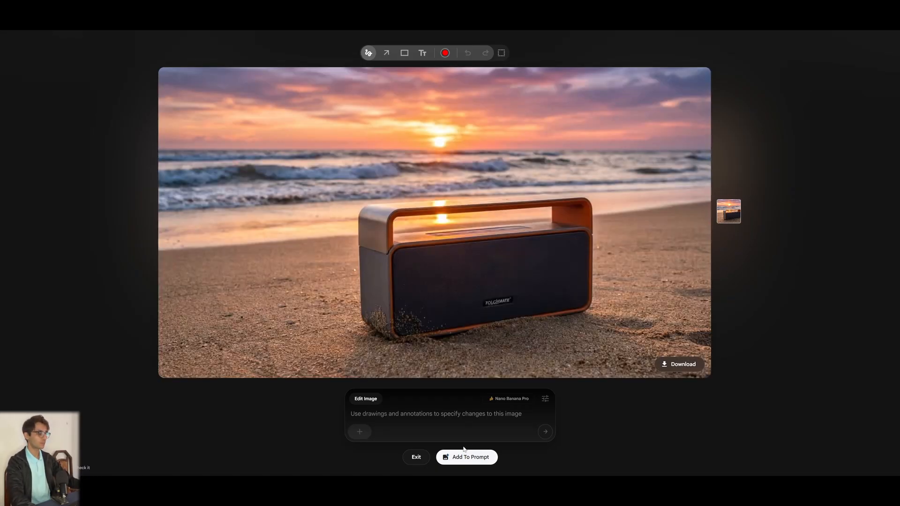
click(415, 462)
click(631, 187)
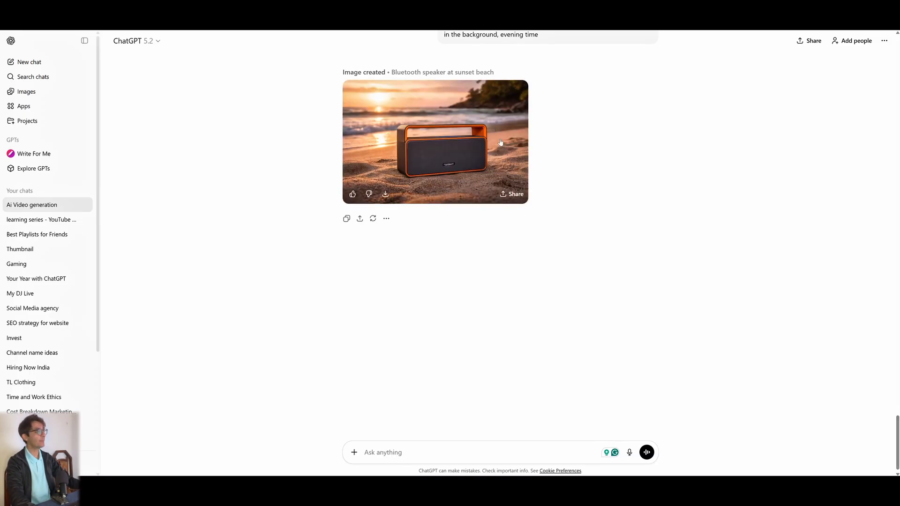
Switch to ChatGPT and download the generated sunset beach speaker image.
click(467, 139)
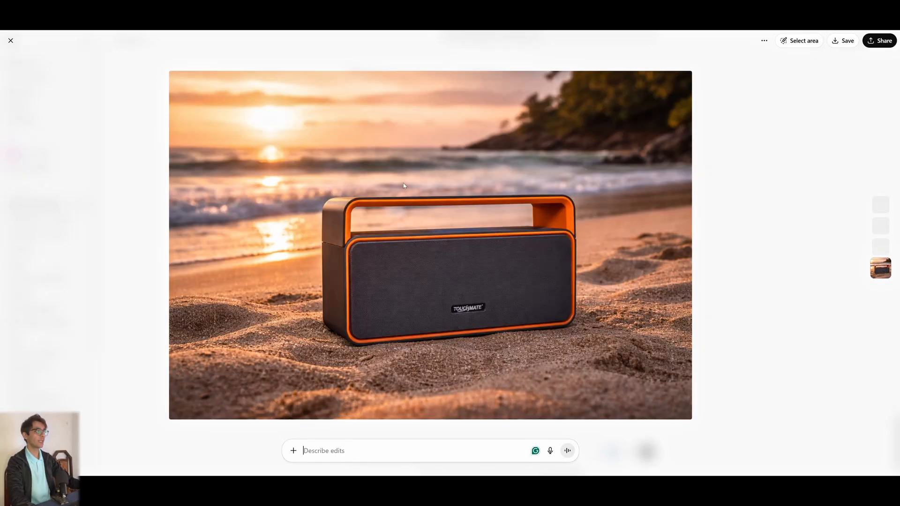
click(848, 41)
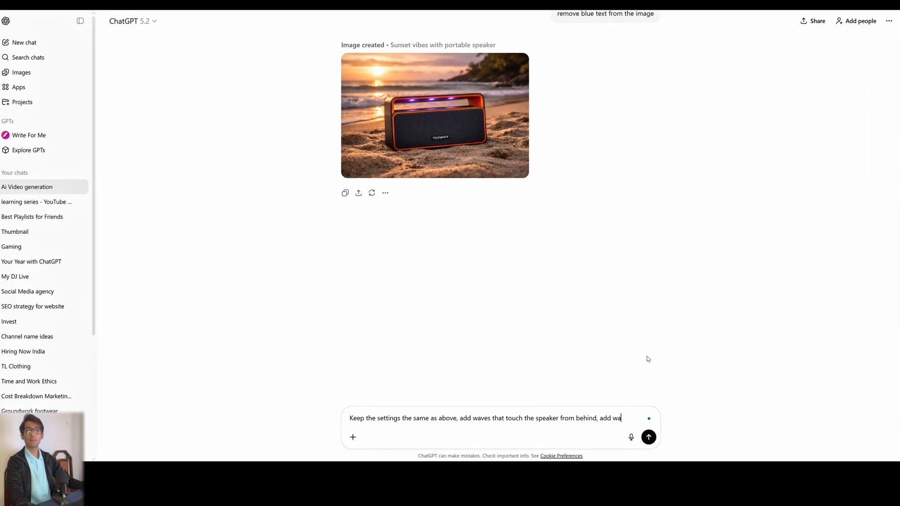
Finish the prompt asking to keep the settings, add waves touching the speaker from behind and water drops, fixing the spelling.
text(ter drops)
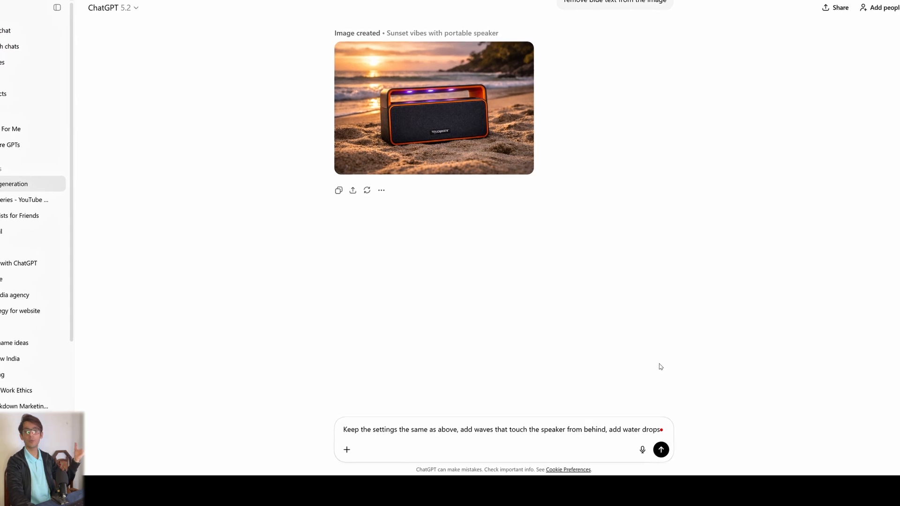
right_click(620, 435)
click(627, 392)
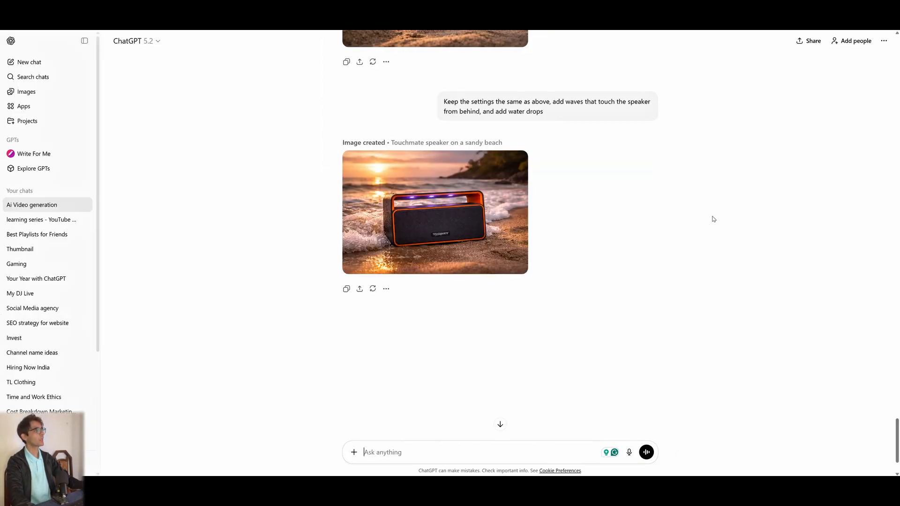
Open the new waves-and-water-drops image in full view and close it.
click(421, 201)
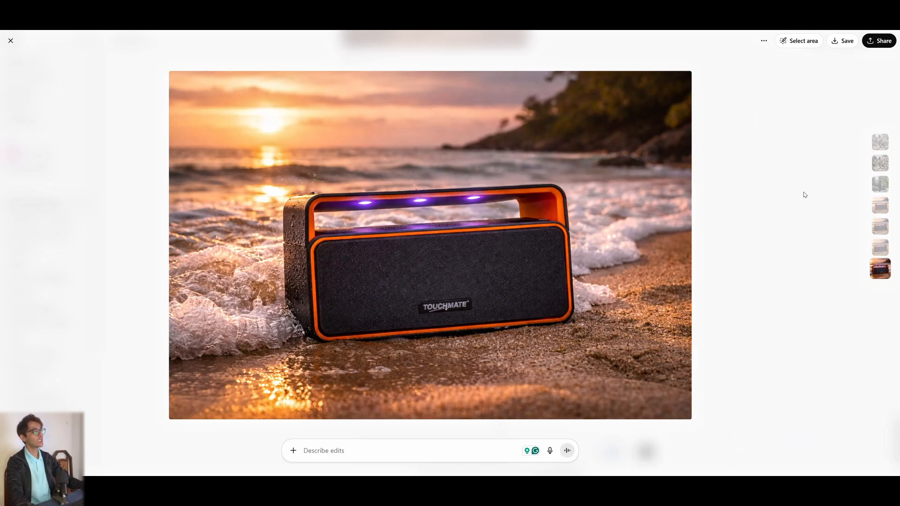
key(Escape)
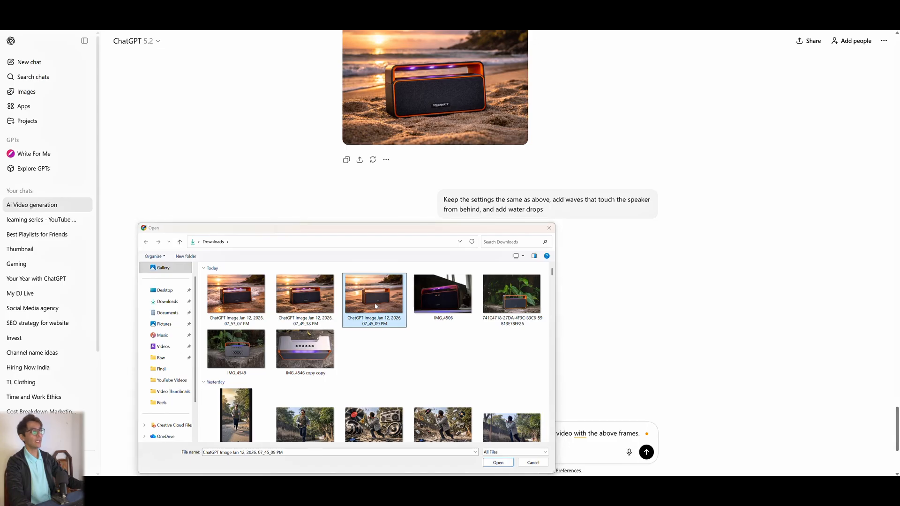
Attach the two downloaded ChatGPT beach images and send the request for a short, optimized Google Flow video prompt using these frames.
click(289, 298)
ctrl+click(257, 295)
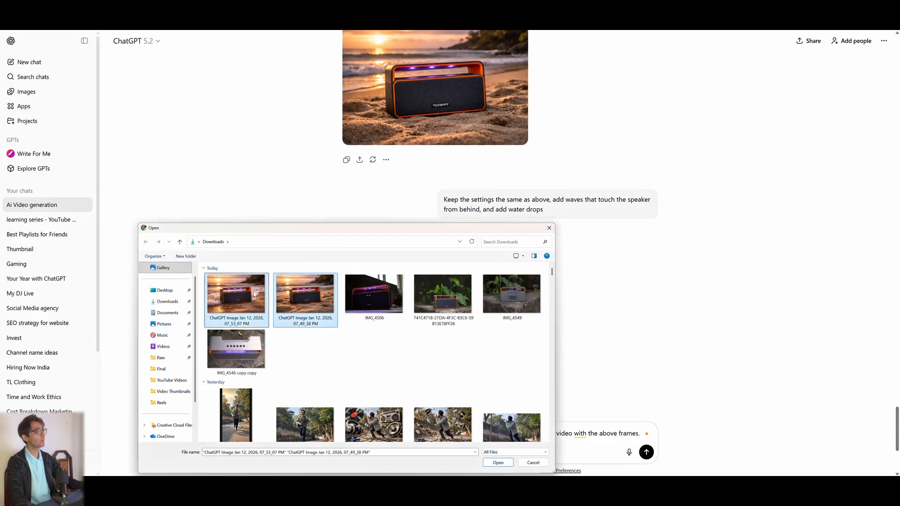
click(505, 464)
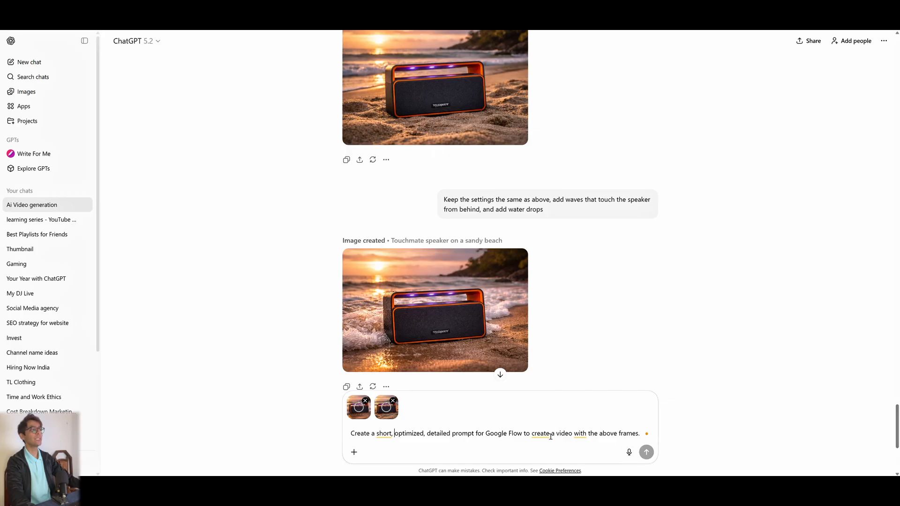
key(Return)
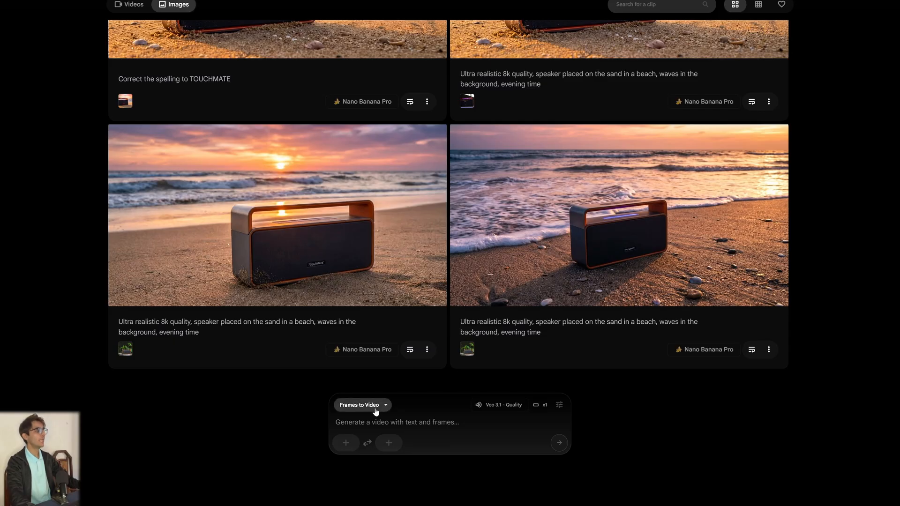
In Flow, add the sunset beach speaker image as the first frame for Frames to Video, cropped to landscape.
click(129, 4)
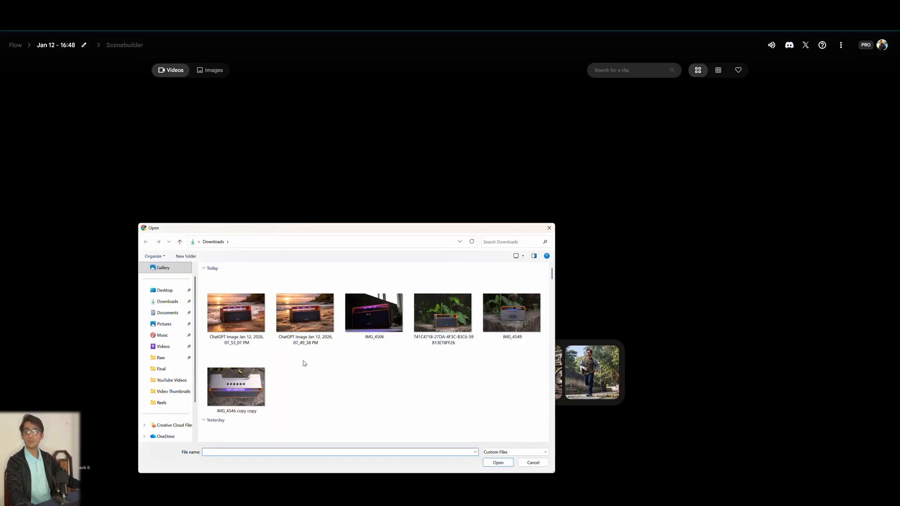
double_click(302, 311)
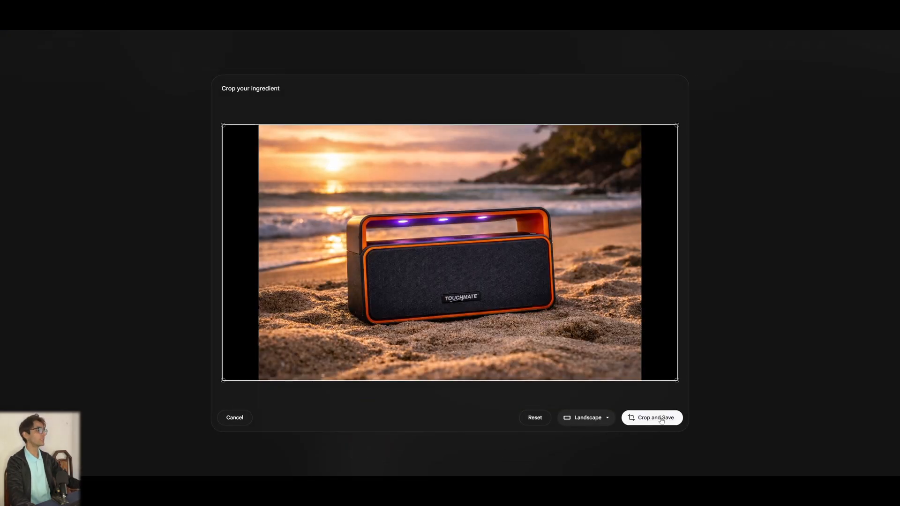
click(655, 418)
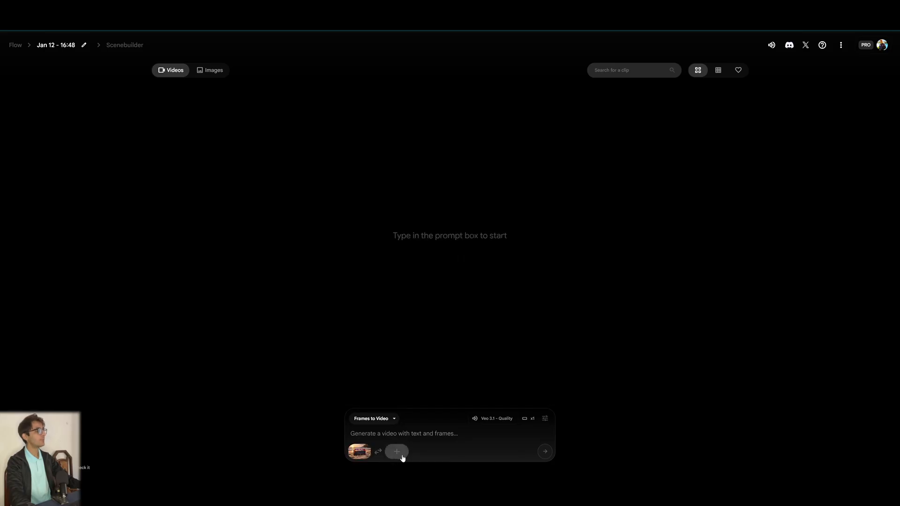
Upload the waves-and-water-drops speaker image as the last frame and crop it to landscape.
mouse_move(396, 451)
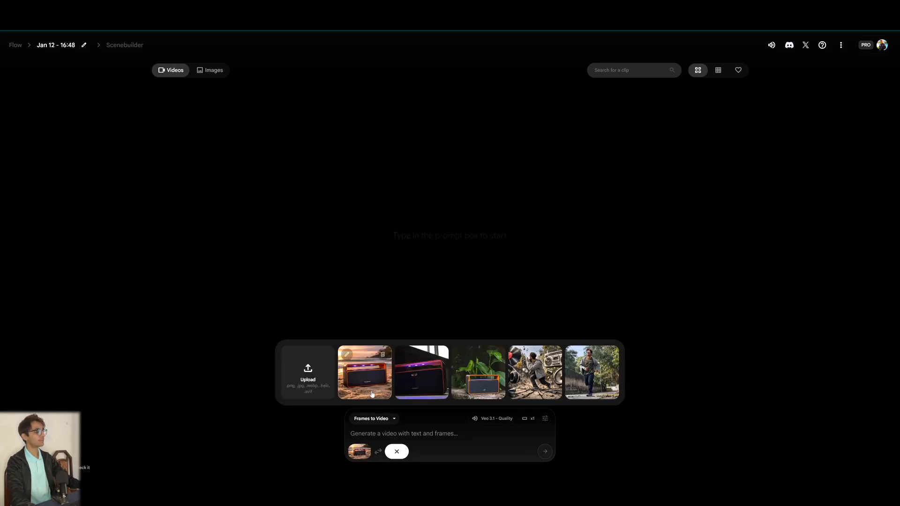
click(309, 374)
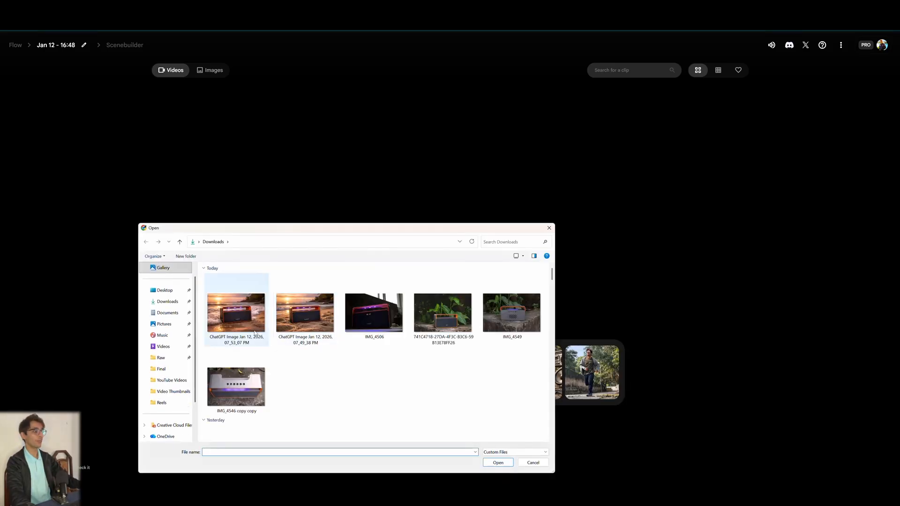
click(237, 312)
double_click(237, 311)
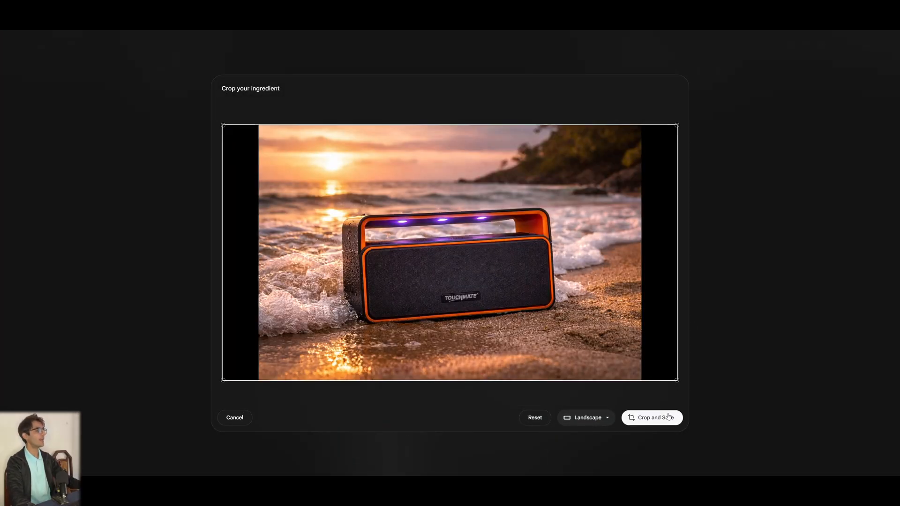
click(668, 417)
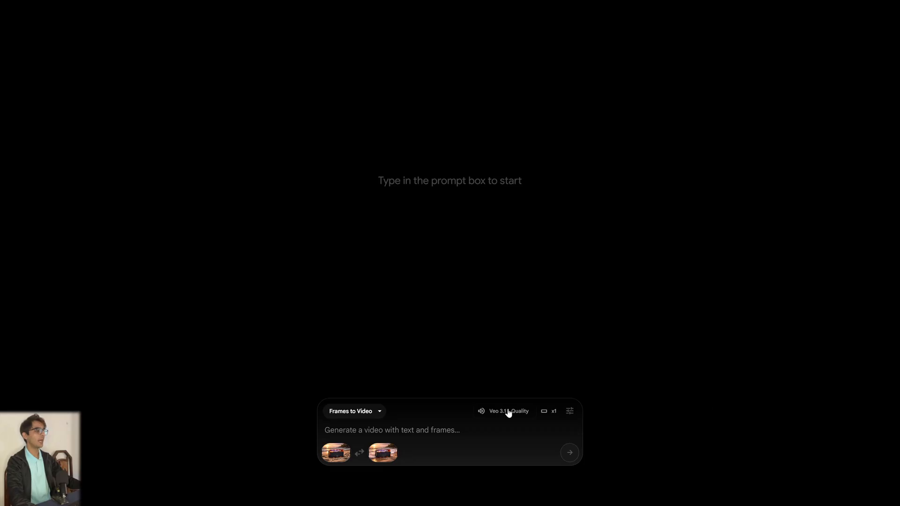
Configure the video settings to 2 outputs per prompt, Landscape (16:9), and the Veo 3.1 - Quality model.
click(507, 415)
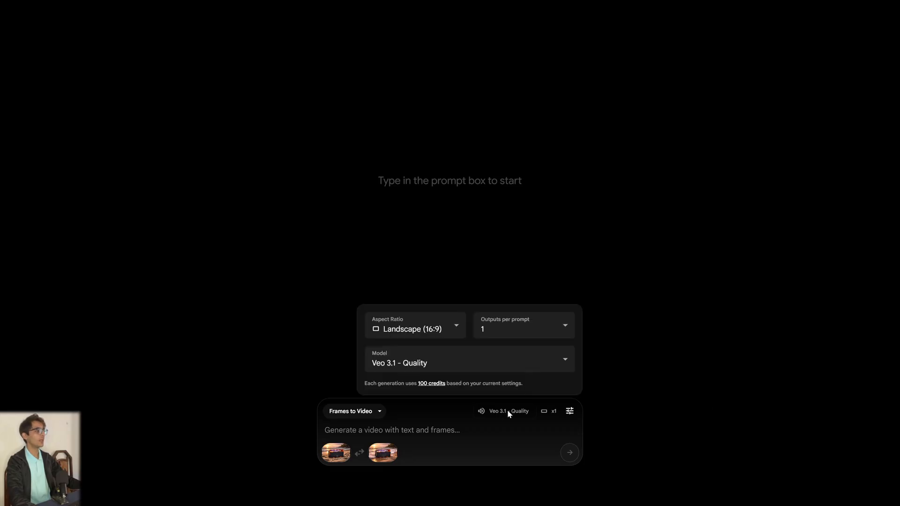
click(502, 327)
click(491, 253)
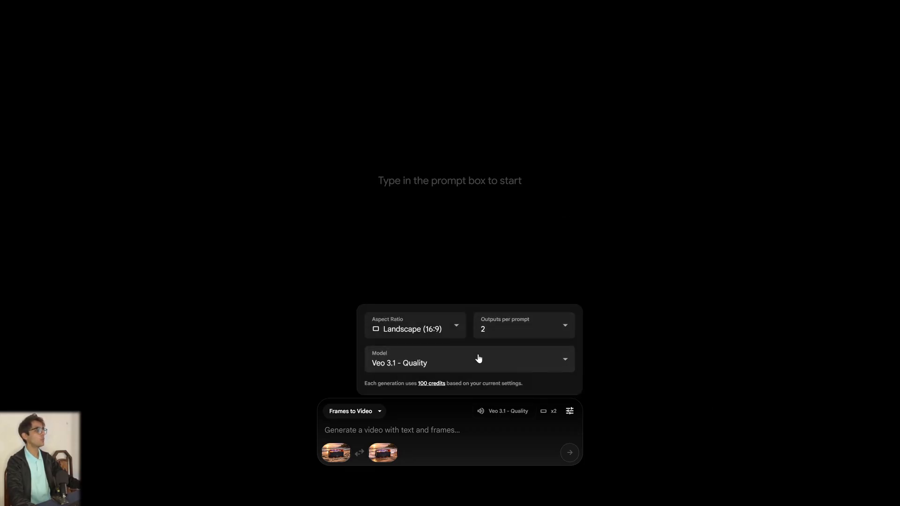
click(451, 328)
click(450, 327)
click(429, 364)
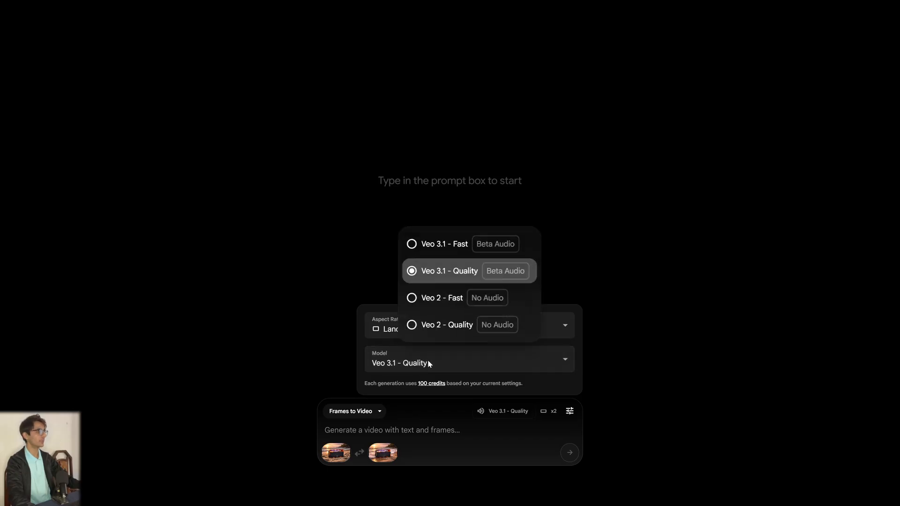
click(436, 361)
click(405, 431)
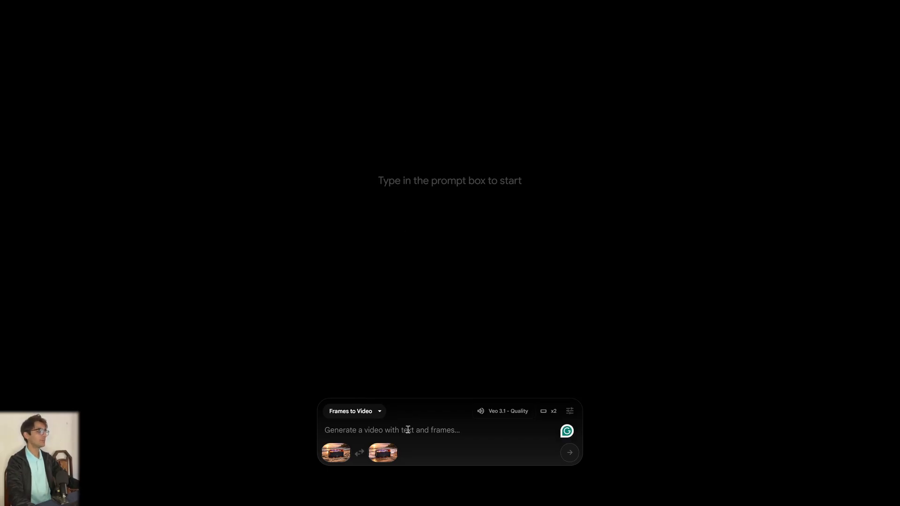
Paste the ChatGPT-written speaker video prompt, apply its grammar corrections, and generate the videos.
text(Ultra-realistic 8K cinematic product video of a modern portable speaker placed on wet beach sand during sunset. Windy coastal atmosphere, gentle ocean waves moving in and out, occasionally touching the back of the speaker. Water droplets visible on the speaker body, realistic reflections on wet sand.  Camera: slow cinematic push-in and slight side pan, shallow depth of field, natural handheld micro-motion.  Lighting: warm golden hour sunlight, soft sky glow, realistic shadows, HDR highlights, volumetric light from the horizon.  Details: fabric texture clearly visible, orange frame accents, subtle purple LED glow, moving water foam, drifting sand particles in wind.  Style: photorealistic, professional product commercial, sharp focus, realistic physics, cinematic color grading.  Avoid: CGI look, cartoon style, low resolution, oversharpening, fake lighting, text overlays.)
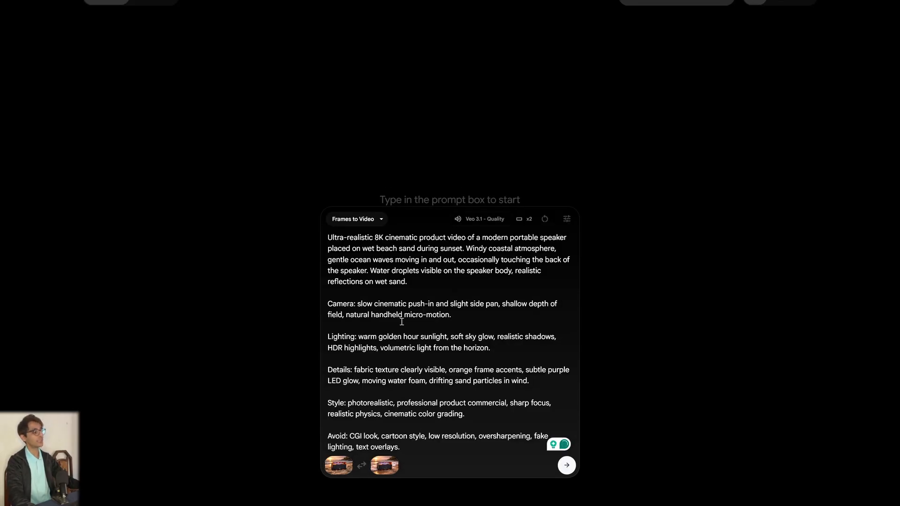
click(491, 271)
click(498, 300)
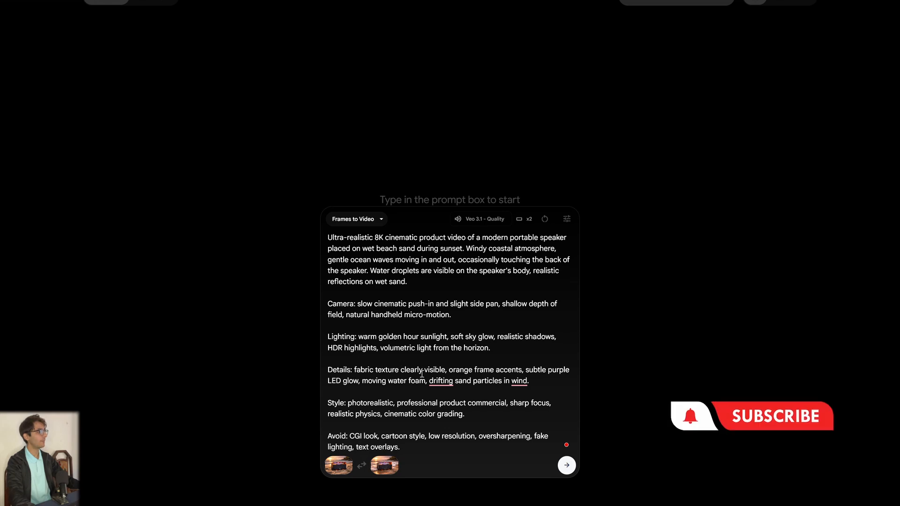
click(441, 381)
click(438, 404)
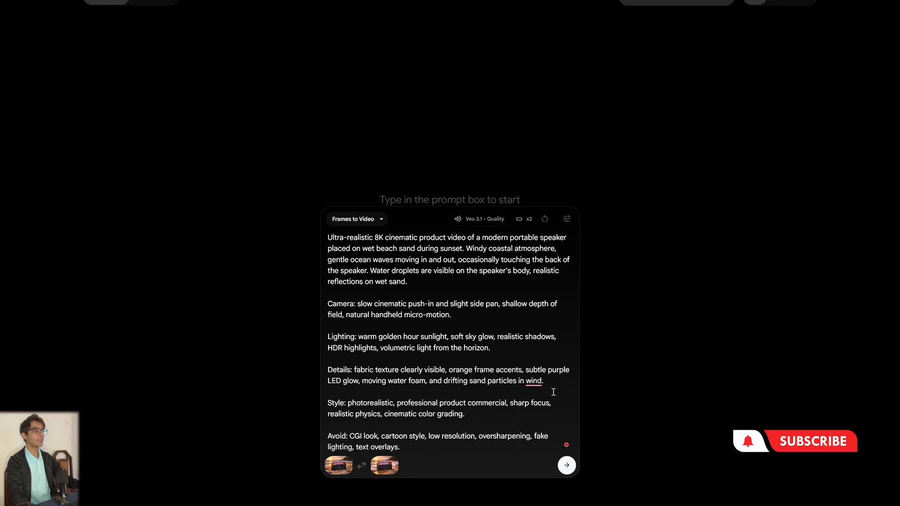
click(534, 380)
click(539, 405)
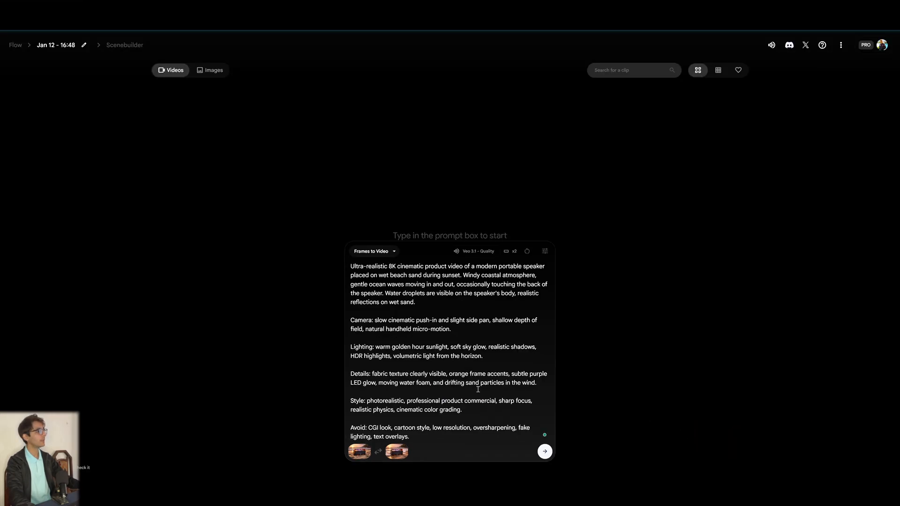
key(Return)
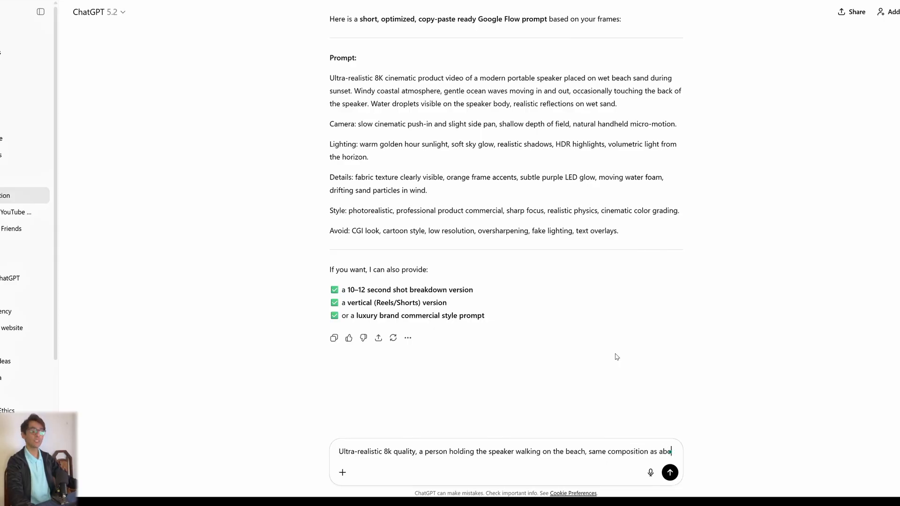
Send the request for an ultra-realistic 8k image of a person holding the speaker walking on the beach, same composition, and view the result.
text(ve)
key(Return)
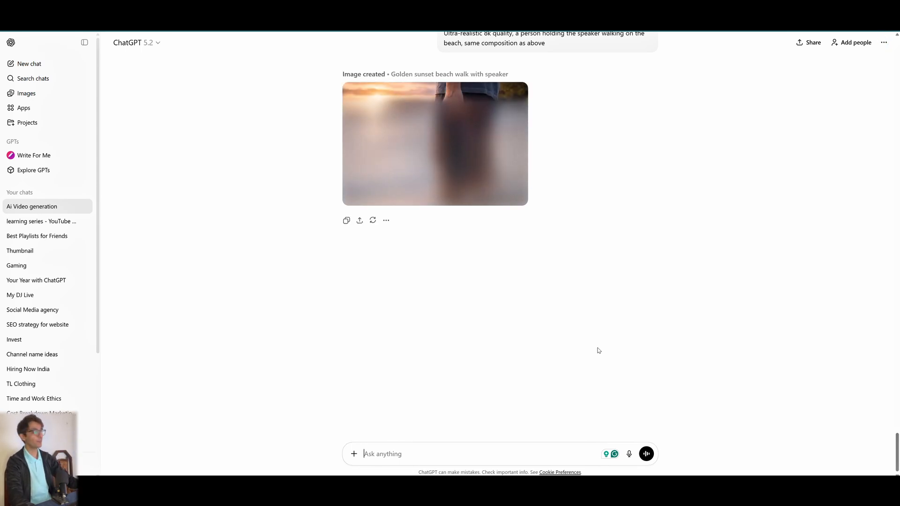
click(453, 163)
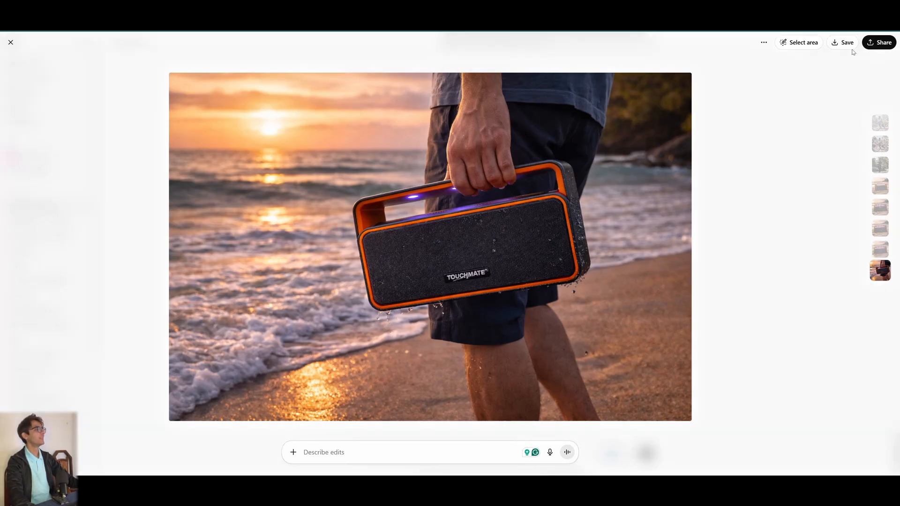
key(Escape)
Attach the sunset beach speaker image and the person-walking image from Downloads to a new message.
click(354, 454)
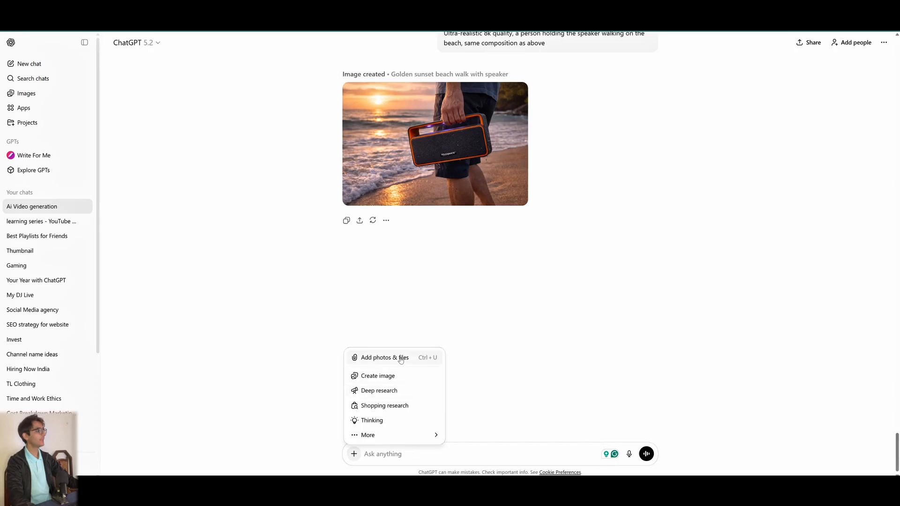
click(401, 358)
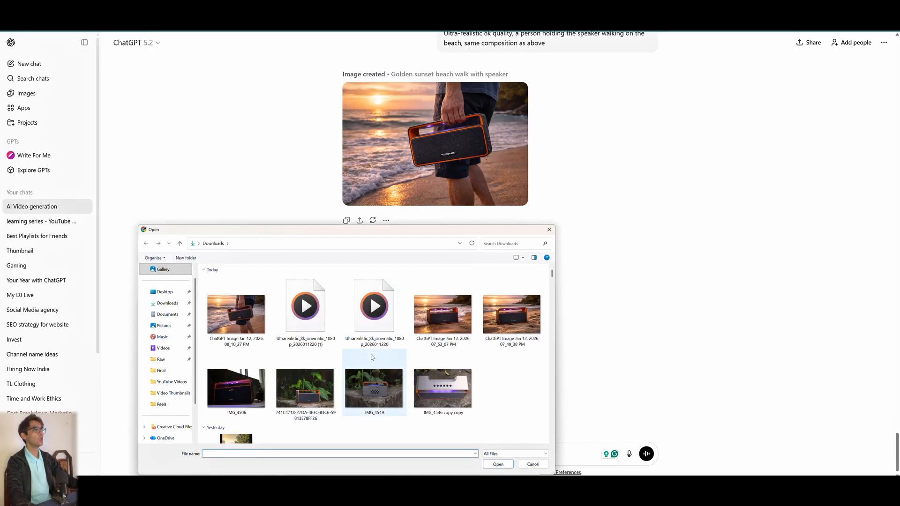
click(439, 324)
ctrl+click(239, 319)
click(498, 464)
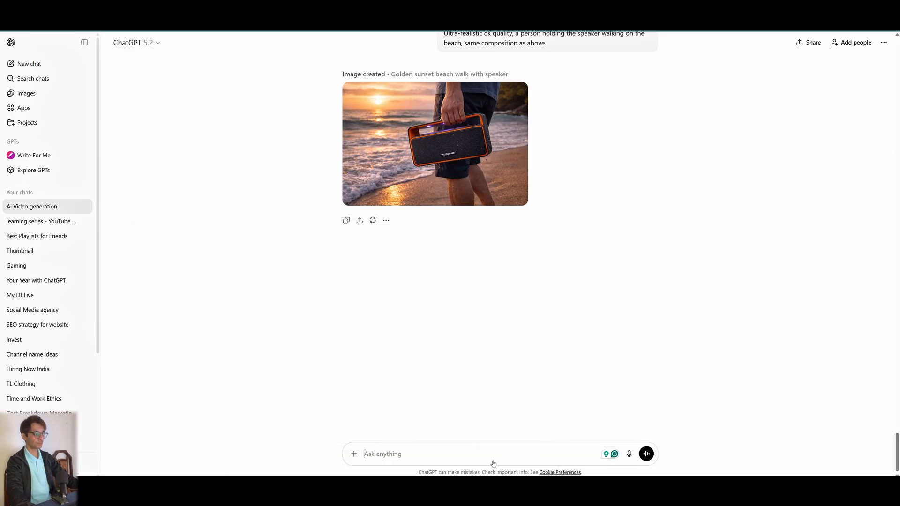
Copy the earlier Flow-prompt request text and paste it into the new message, trimming the details line.
scroll(507, 311, down, 5)
scroll(506, 311, up, 5)
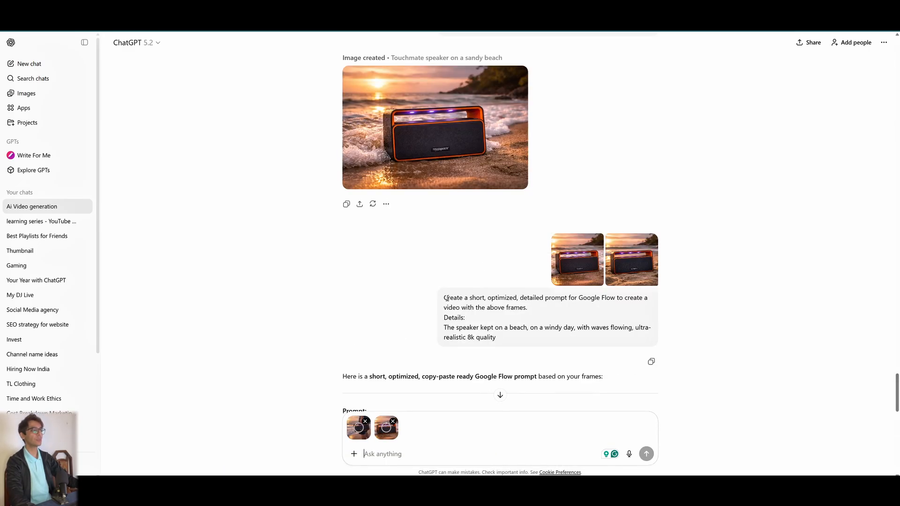
drag(444, 297, 533, 320)
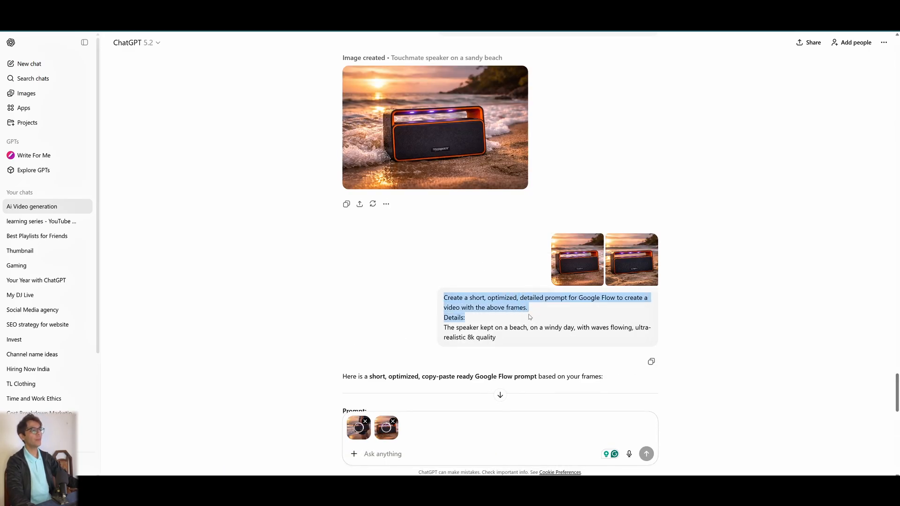
key(ctrl+c)
scroll(510, 341, down, 10)
click(489, 406)
key(ctrl+v)
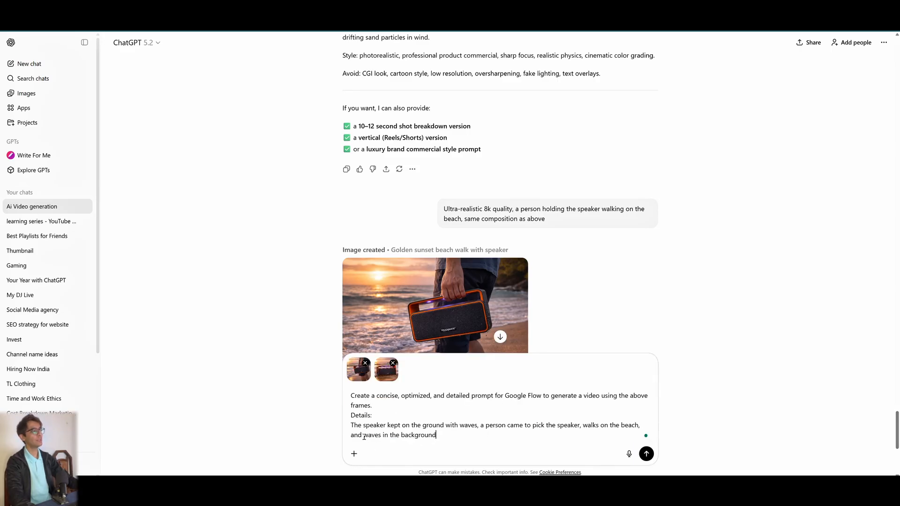
click(365, 437)
key(BackSpace)
key(BackSpace)
key(BackSpace)
key(BackSpace)
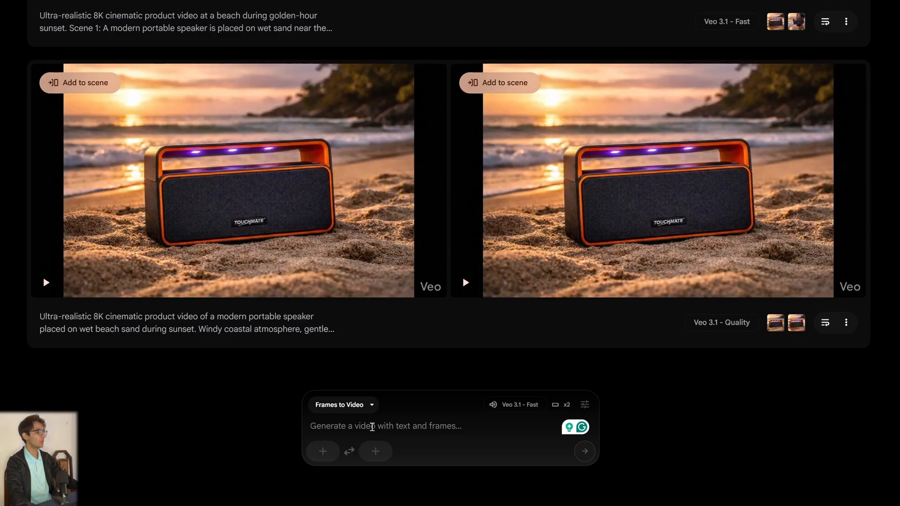
In Flow, set the sunset speaker image as first frame and the person-holding image as last frame, and paste the prompt.
click(319, 450)
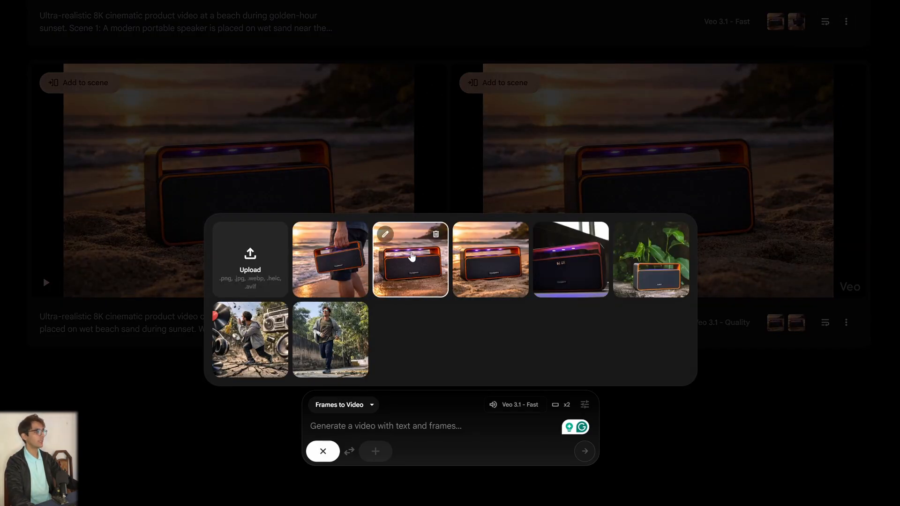
click(383, 478)
click(375, 450)
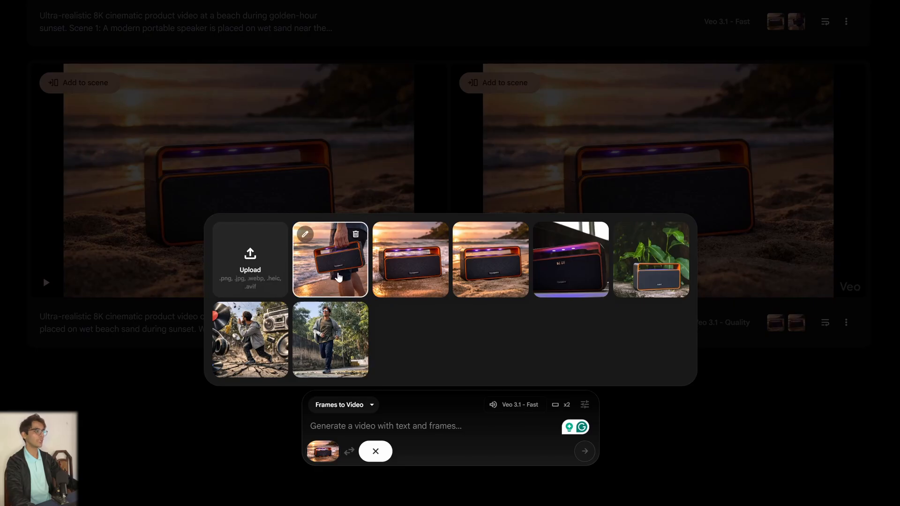
click(338, 278)
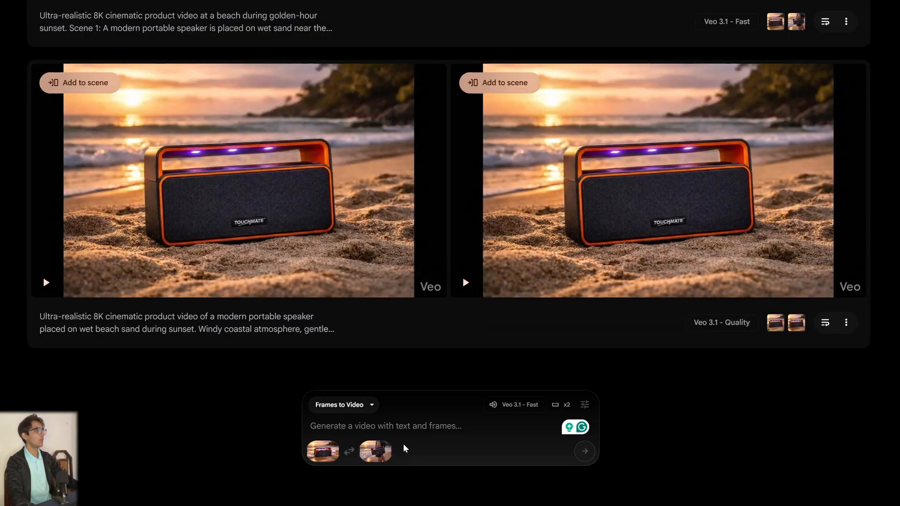
key(ctrl+v)
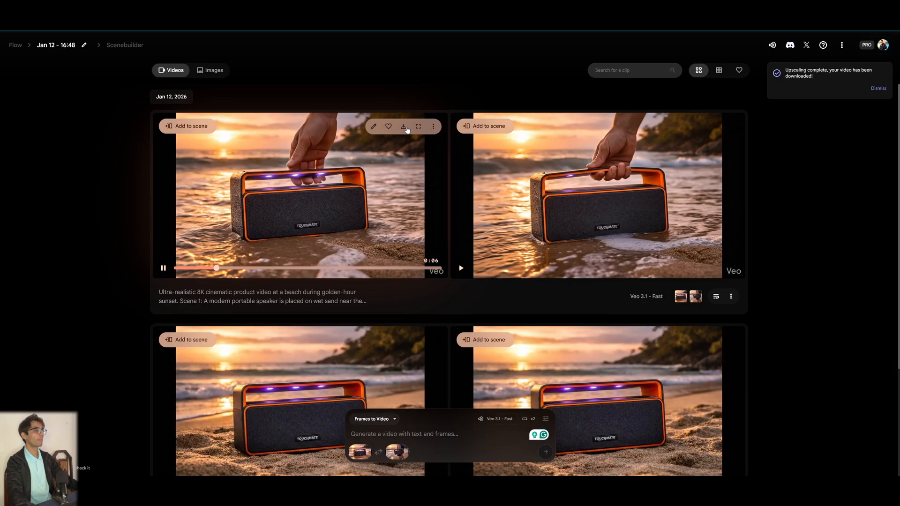
Play the generated person-walking video full screen and exit the player.
click(419, 126)
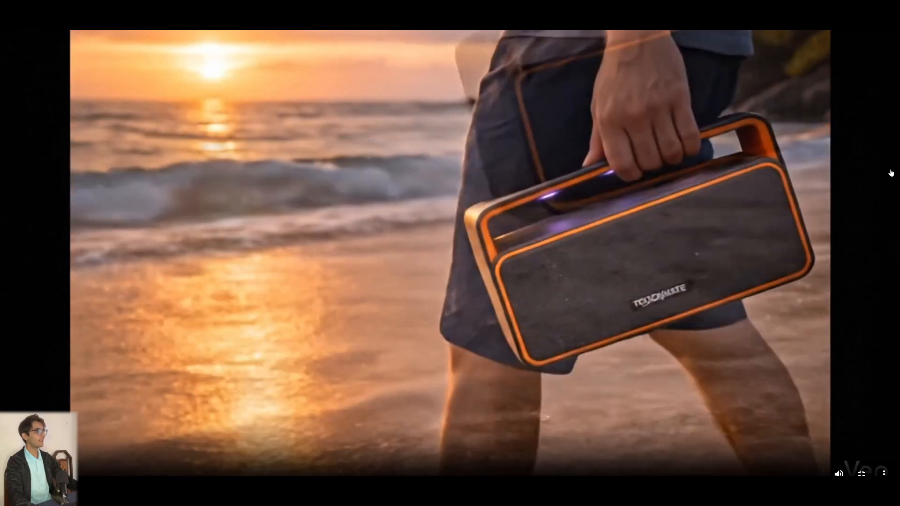
key(Escape)
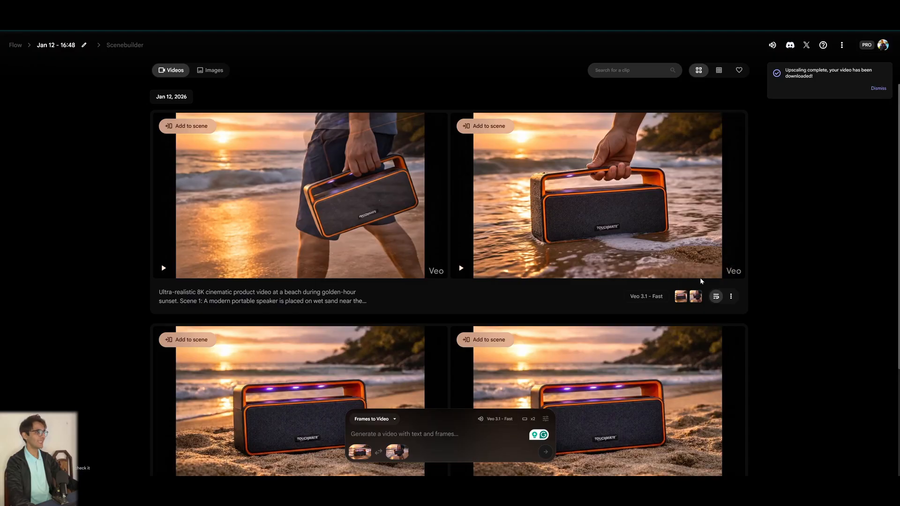
click(715, 126)
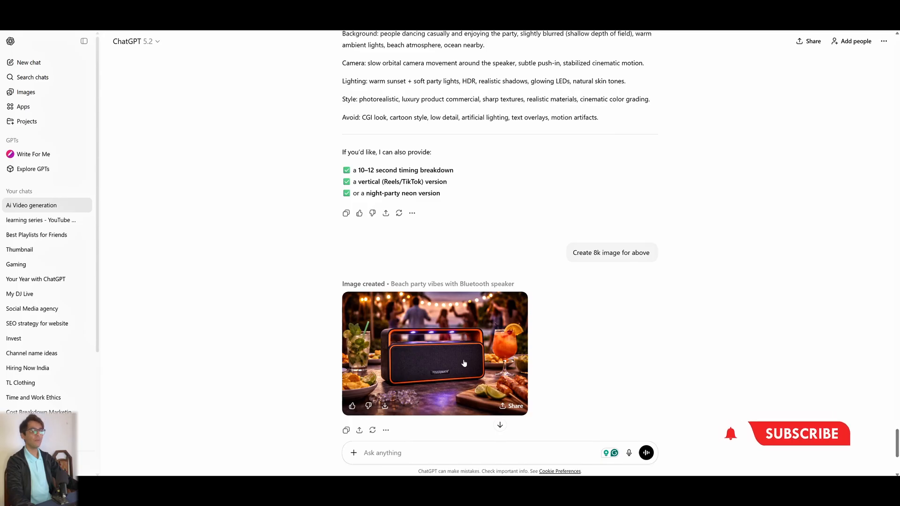
Add the beach-party image and the silver top-view speaker photo as first and last frames, each cropped to landscape.
click(414, 386)
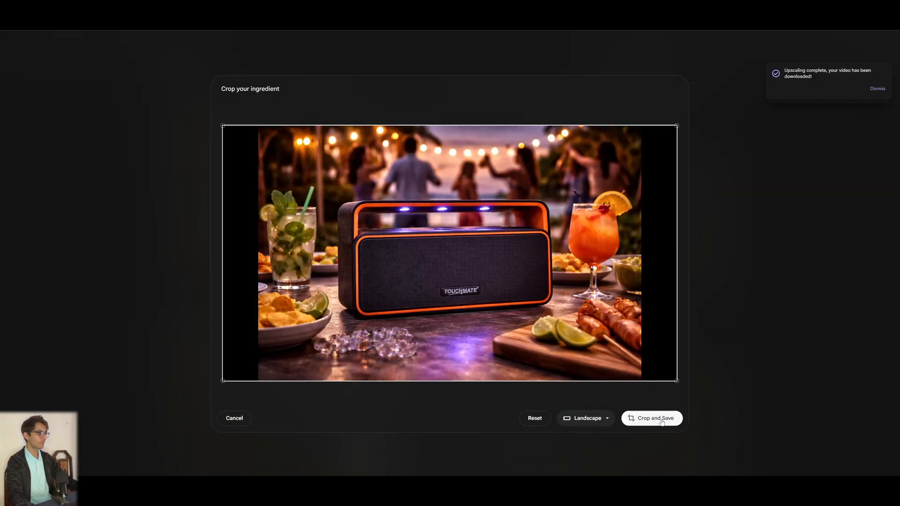
click(659, 419)
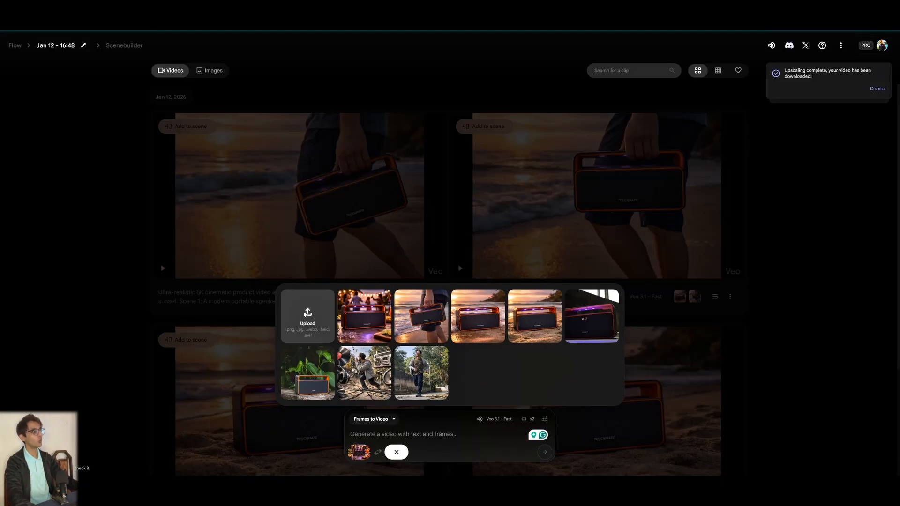
click(305, 314)
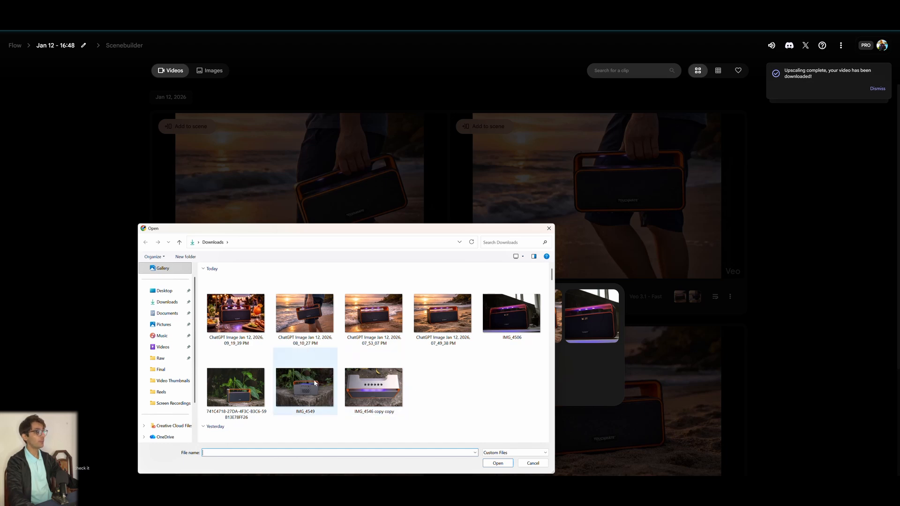
double_click(393, 389)
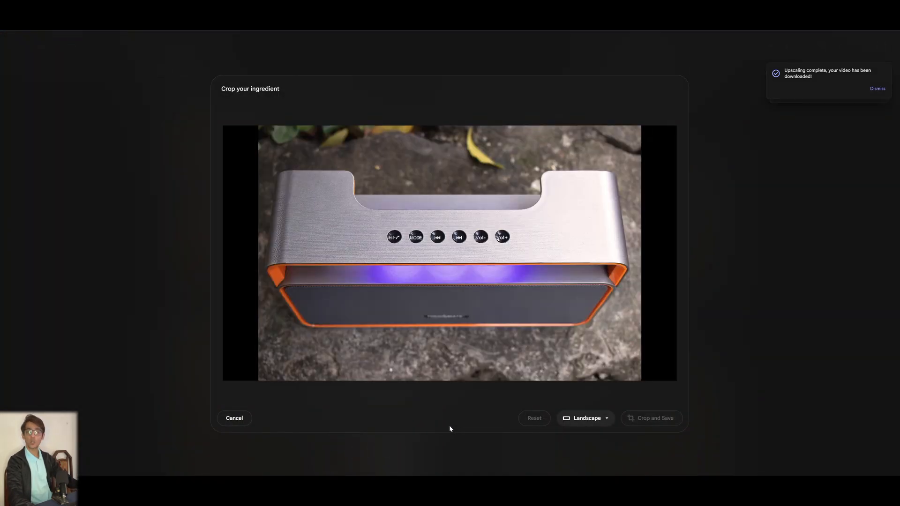
click(652, 422)
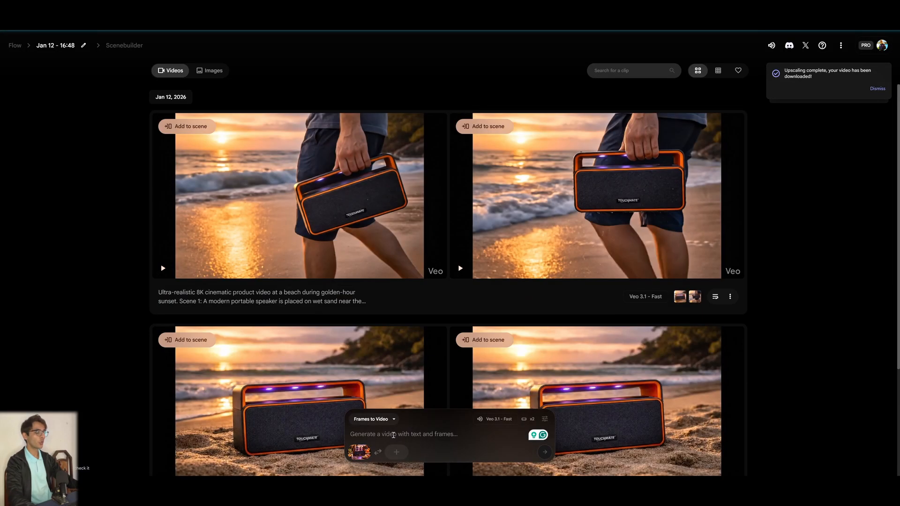
click(396, 452)
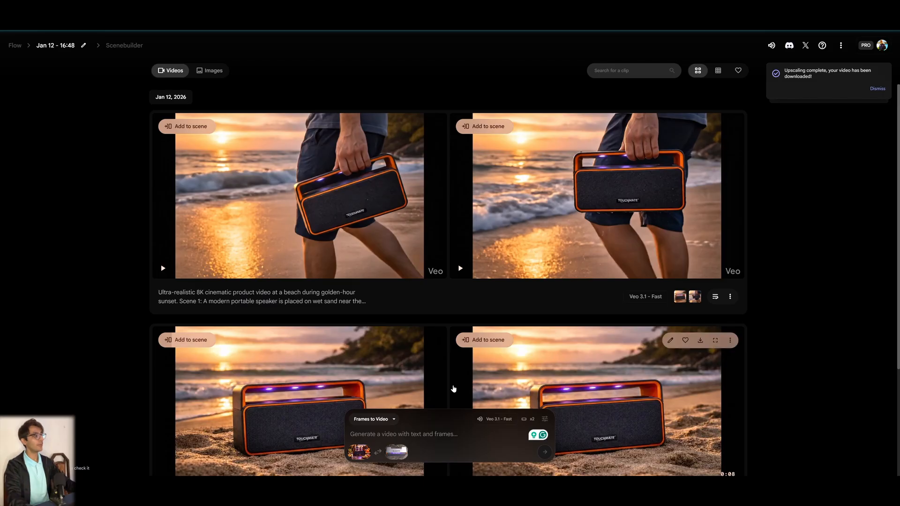
Paste the 360-degree beach-party speaker prompt and generate the videos.
key(ctrl+v)
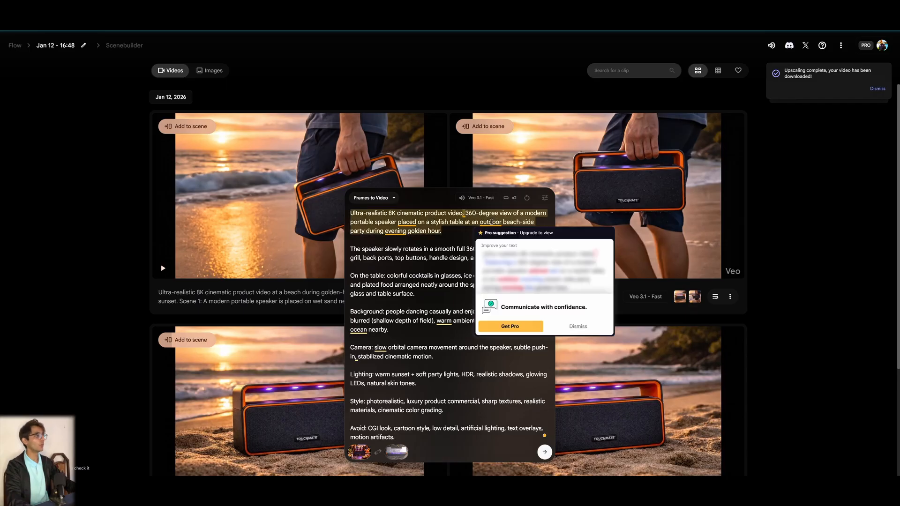
key(Return)
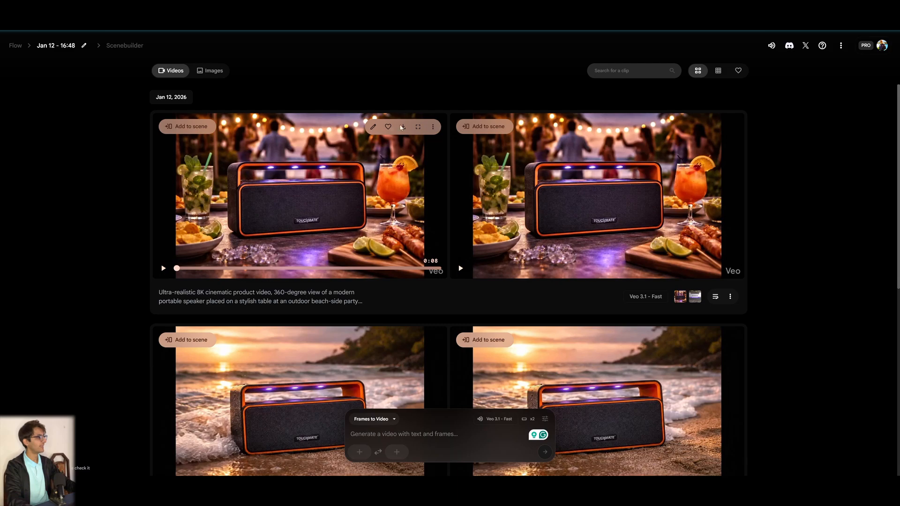
Preview the beach-party video full screen and download it as Upscaled (1080p).
click(418, 127)
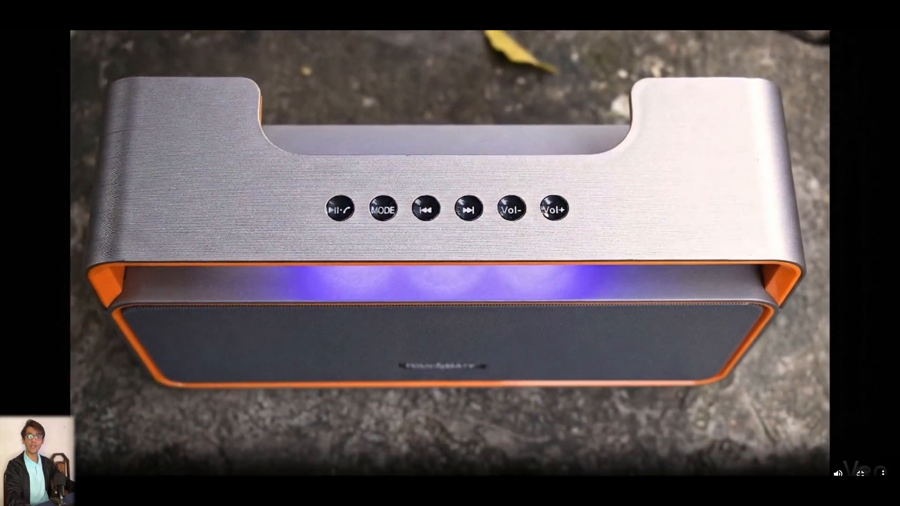
click(860, 473)
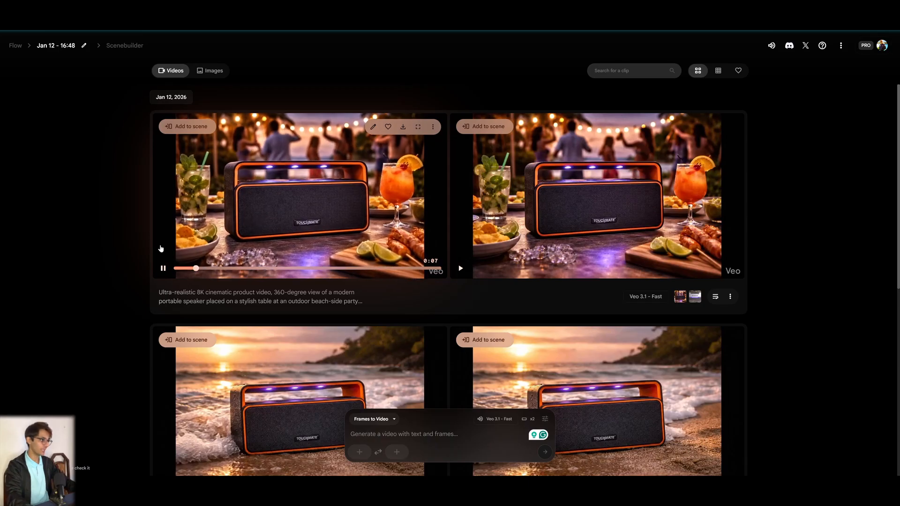
click(402, 126)
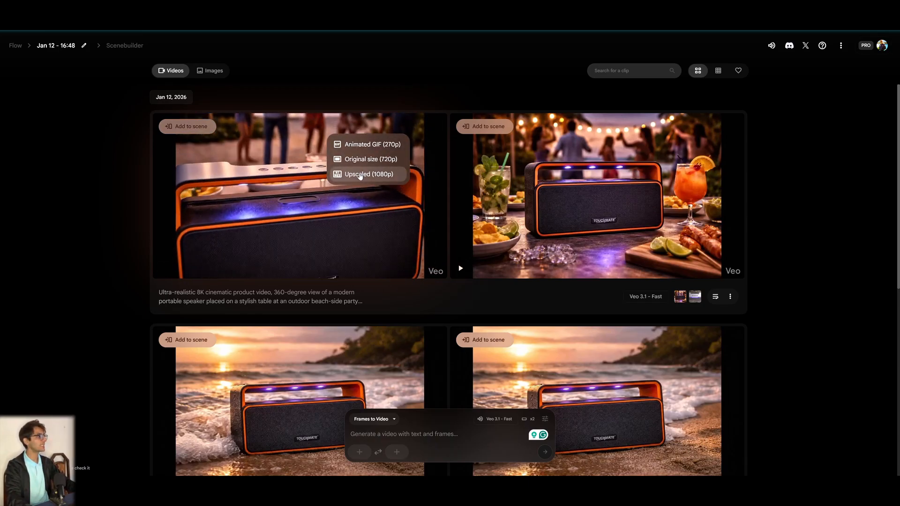
click(360, 175)
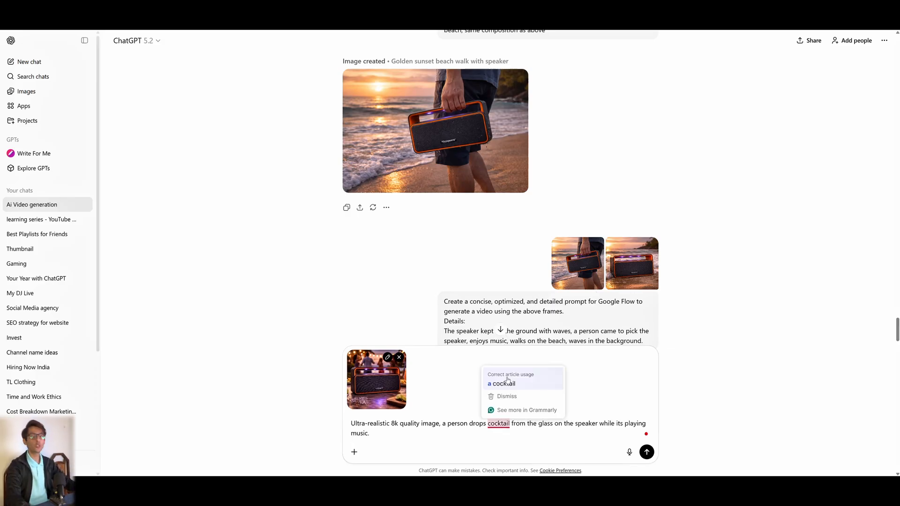
Send the request for an ultra-realistic 8k image of a person dropping a cocktail on the speaker while it plays music.
click(507, 381)
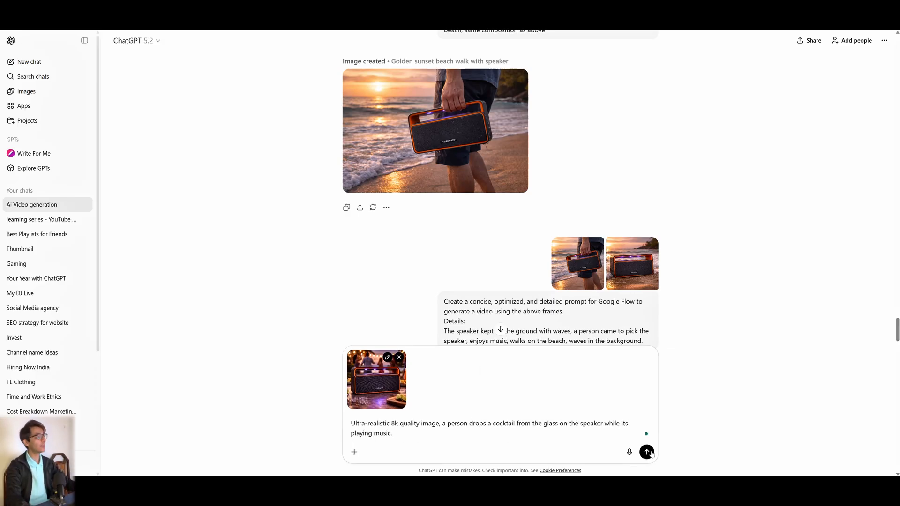
key(Return)
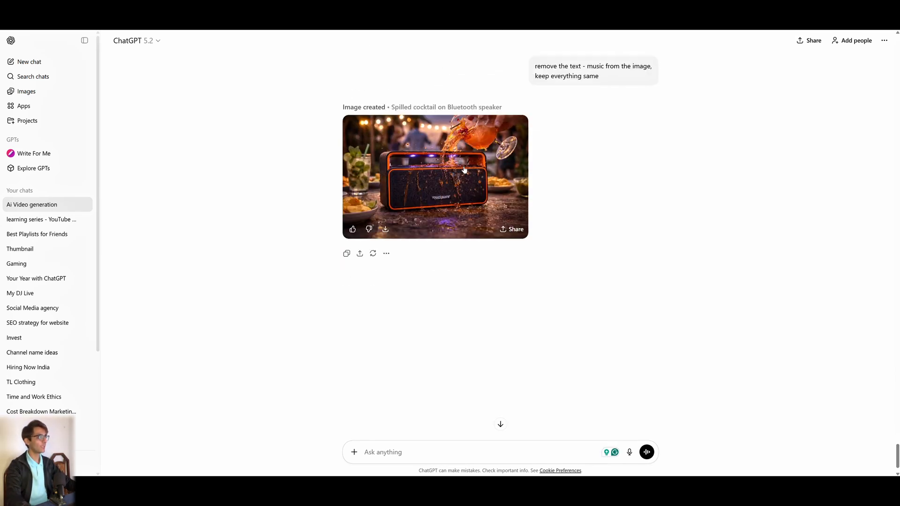
click(464, 169)
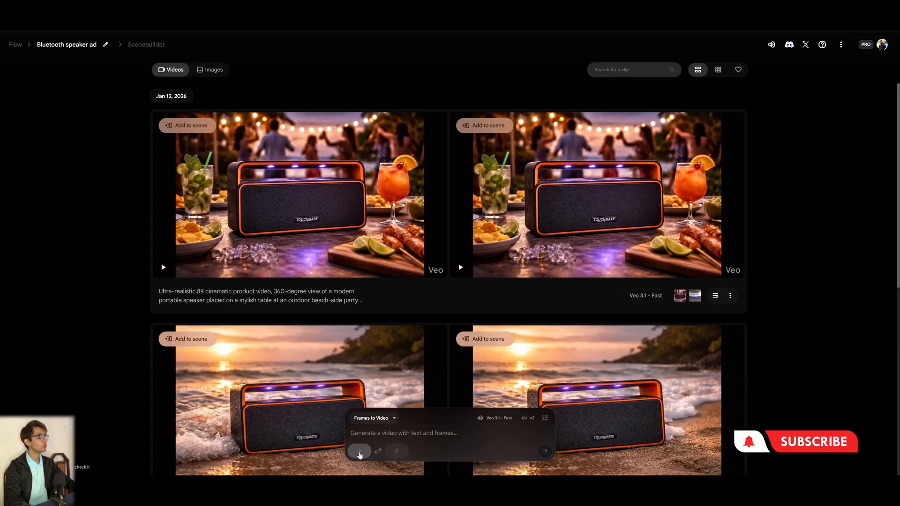
Upload the beach-party image as first frame and the spilled-cocktail image as last frame for Frames to Video.
click(360, 451)
click(308, 327)
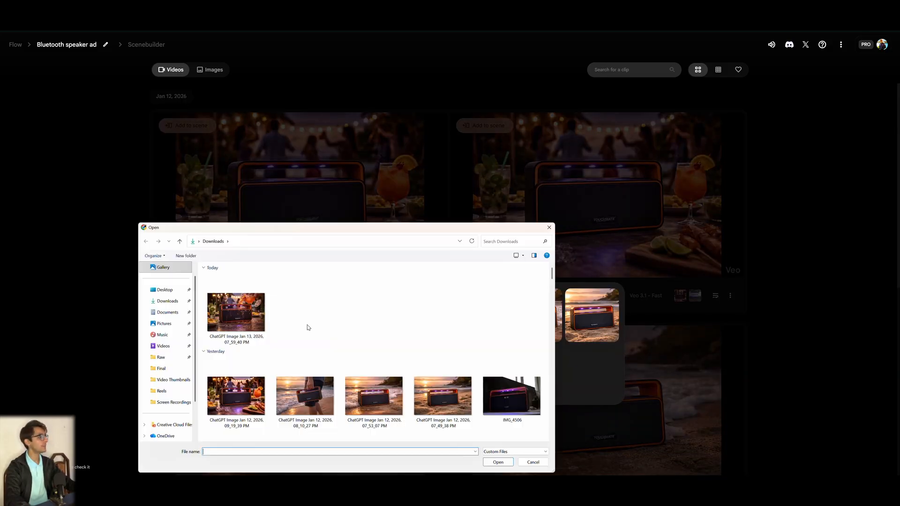
double_click(231, 390)
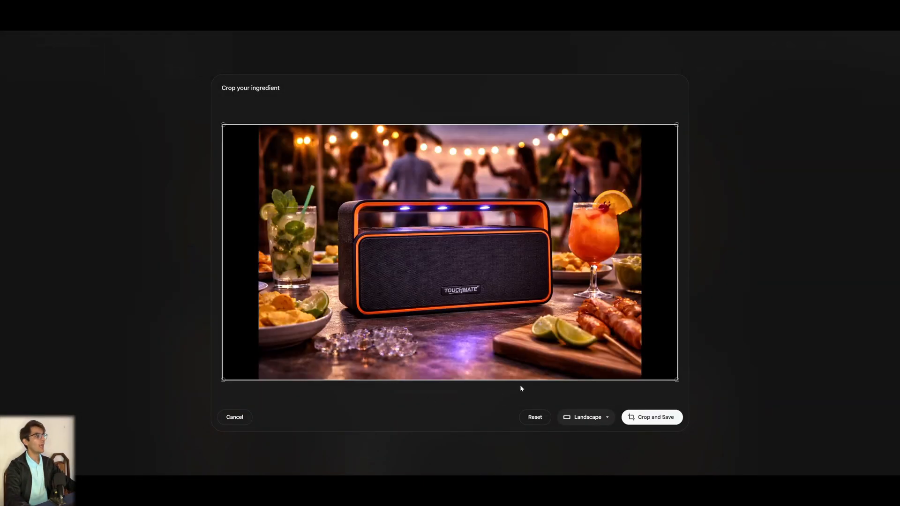
click(654, 416)
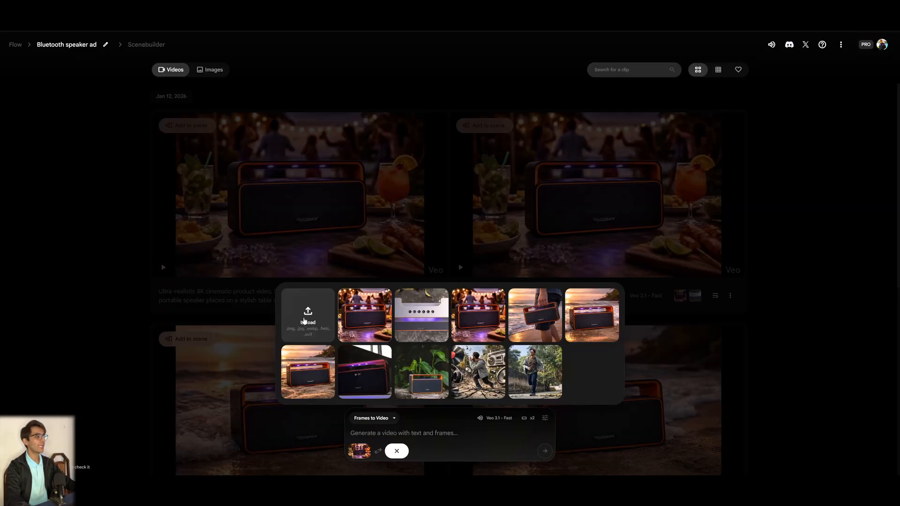
click(305, 320)
double_click(253, 299)
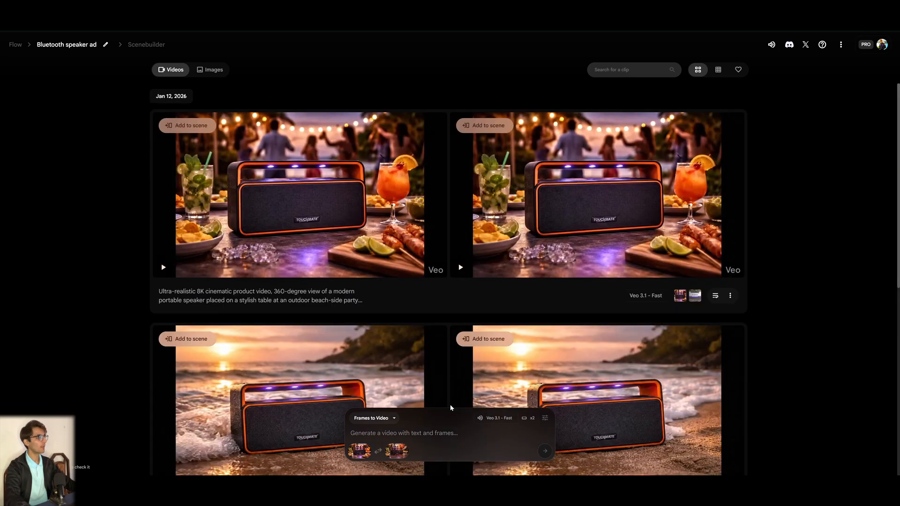
Set the Frames to Video generation settings to 1 output per prompt and the Veo 3.1 - Fast model.
mouse_move(394, 455)
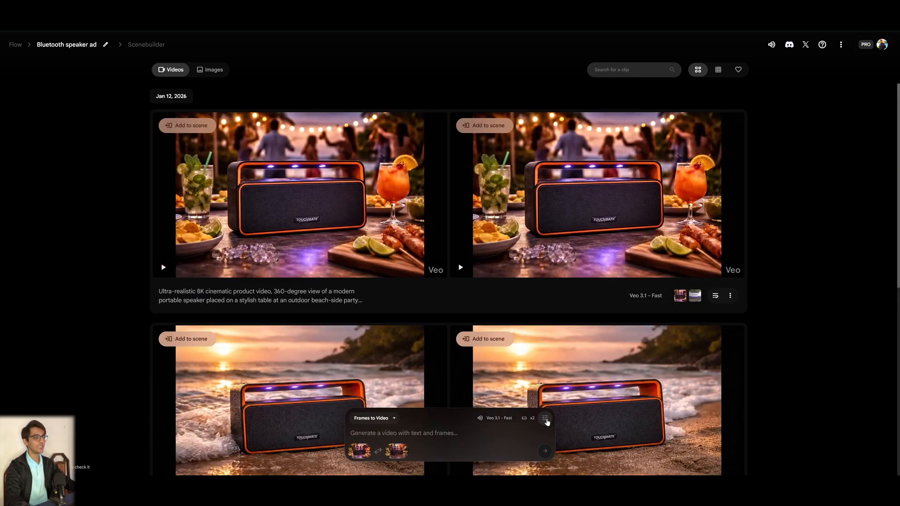
click(545, 419)
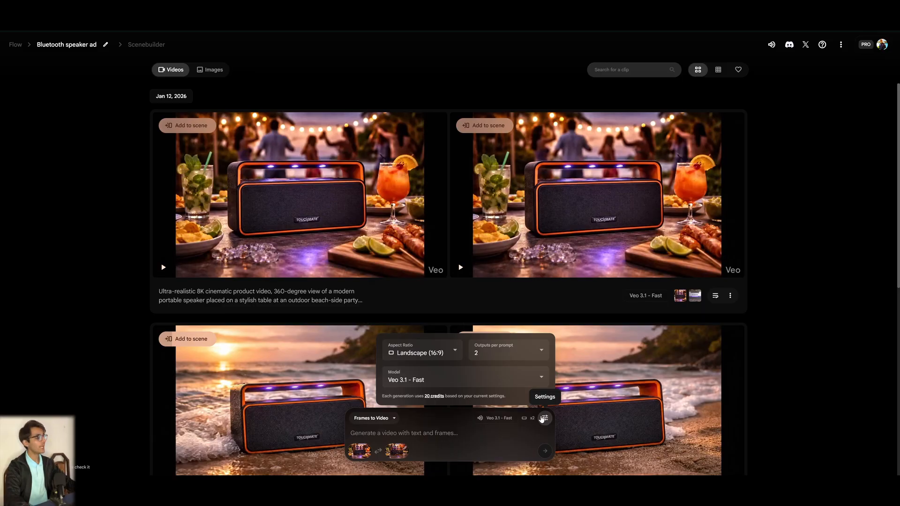
click(502, 351)
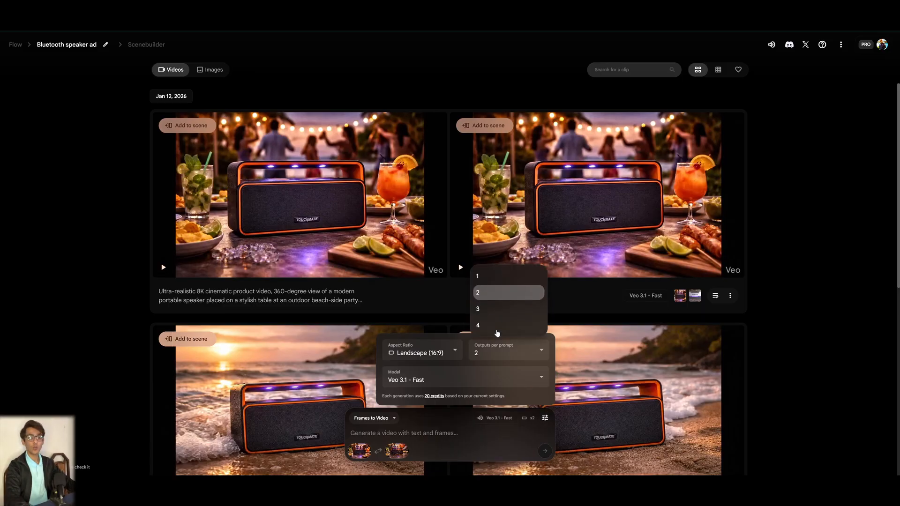
click(477, 276)
click(464, 378)
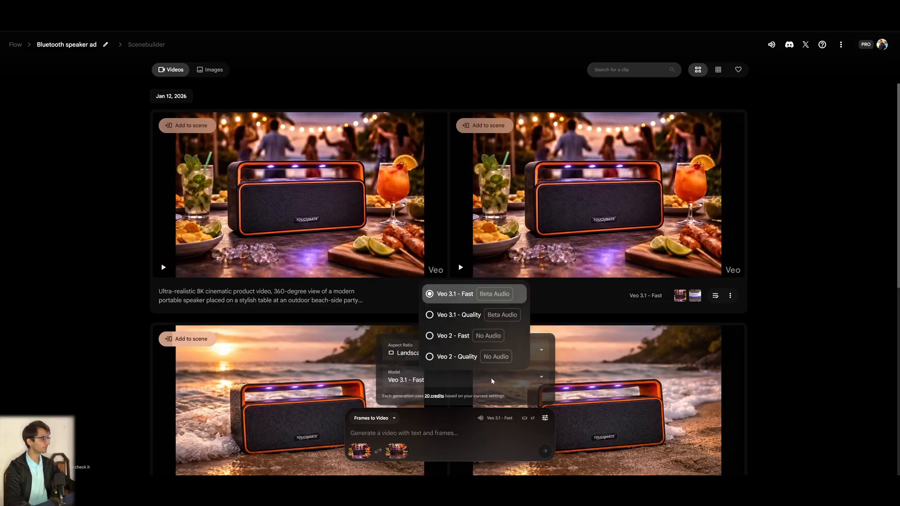
click(451, 291)
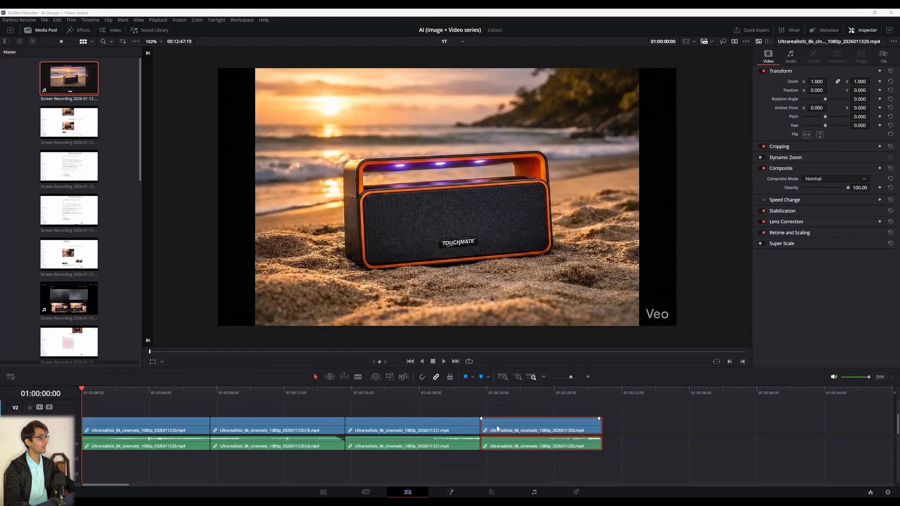
Switch to DaVinci Resolve and scrub the timeline of assembled speaker clips to preview them.
mouse_move(498, 428)
mouse_down()
mouse_move(519, 428)
mouse_move(497, 429)
mouse_up()
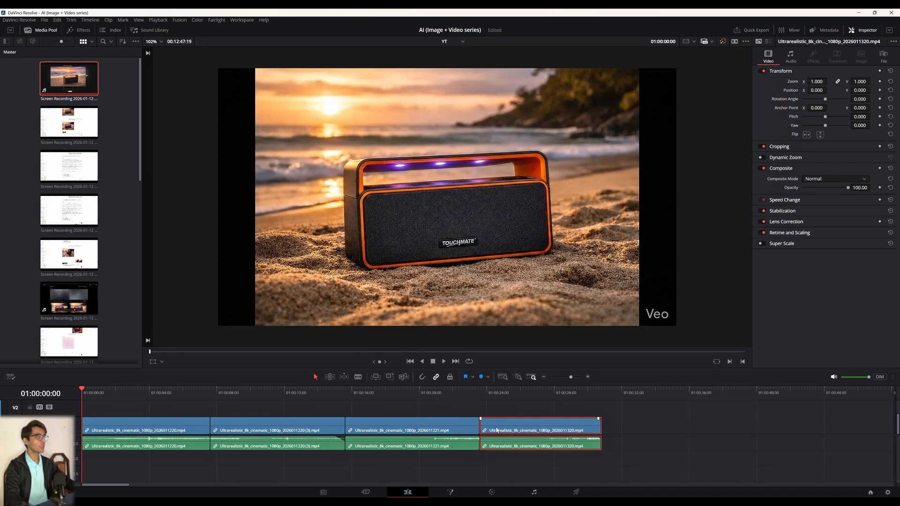
key(ctrl+z)
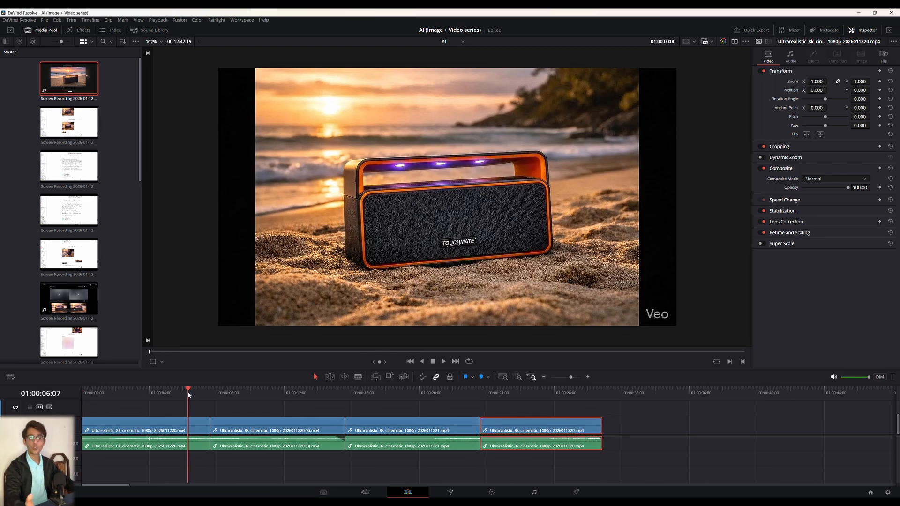
click(279, 392)
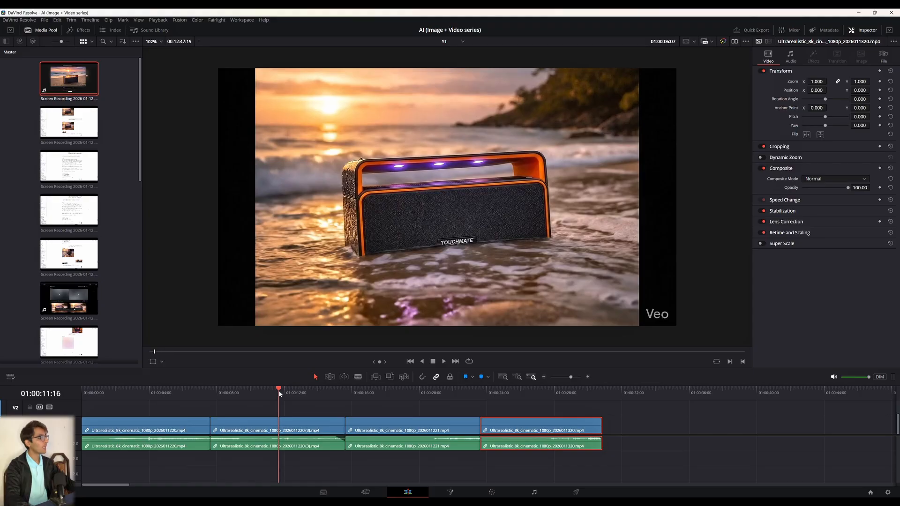